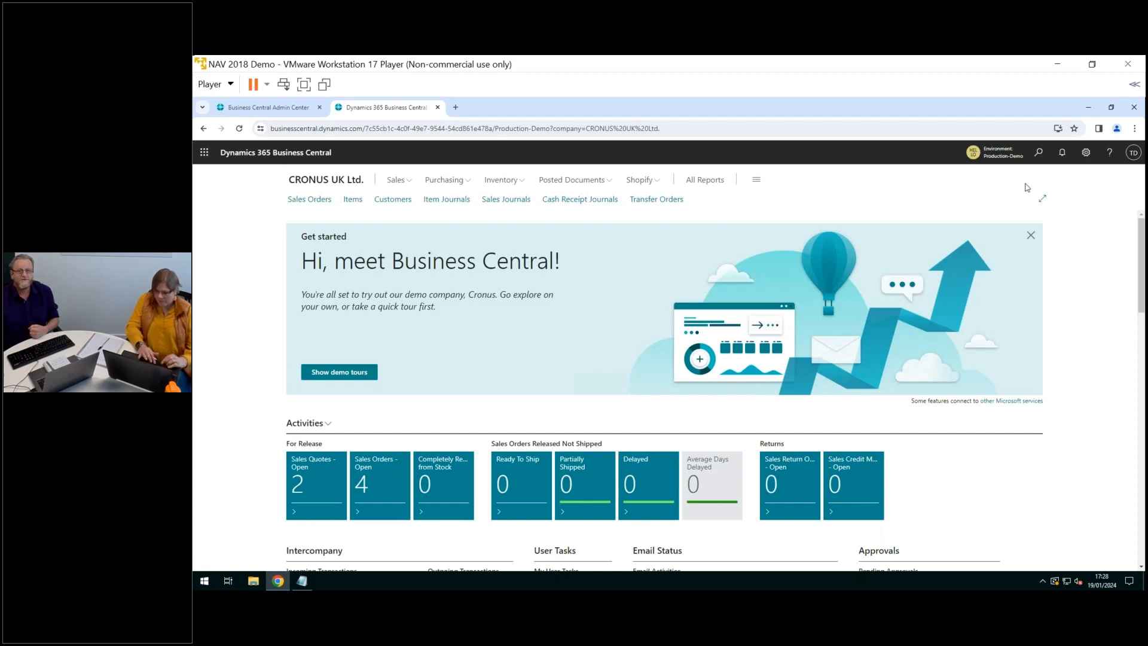
Step: Search for "price list" and try to open the Sales Price Lists page
left_click(1040, 155)
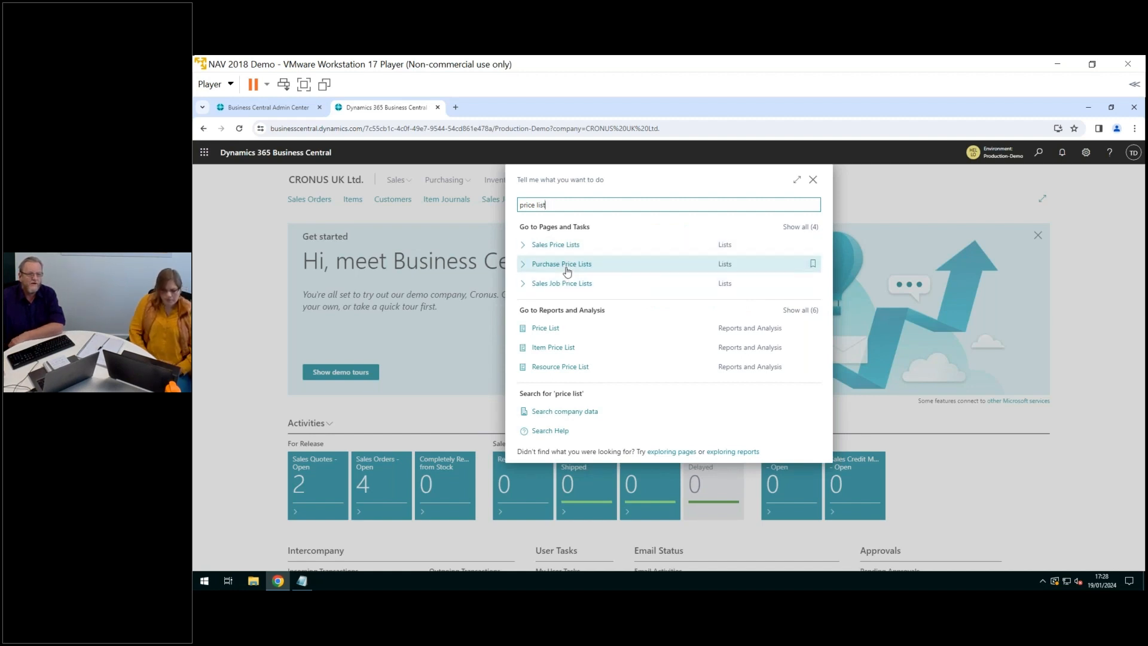
left_click(557, 246)
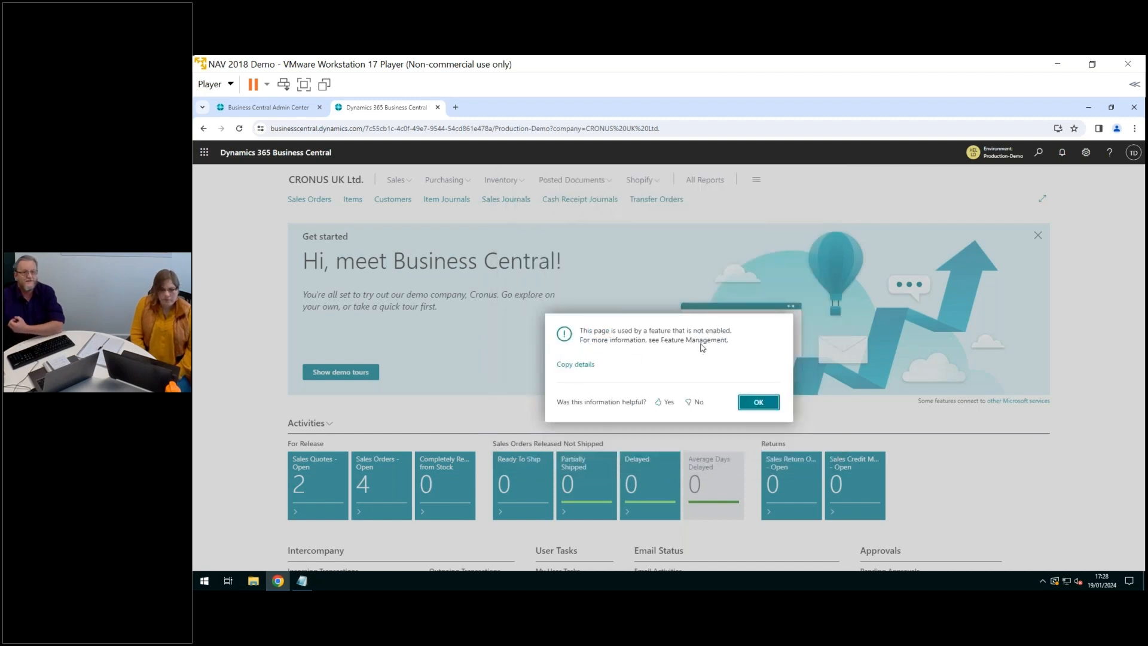
left_click(770, 405)
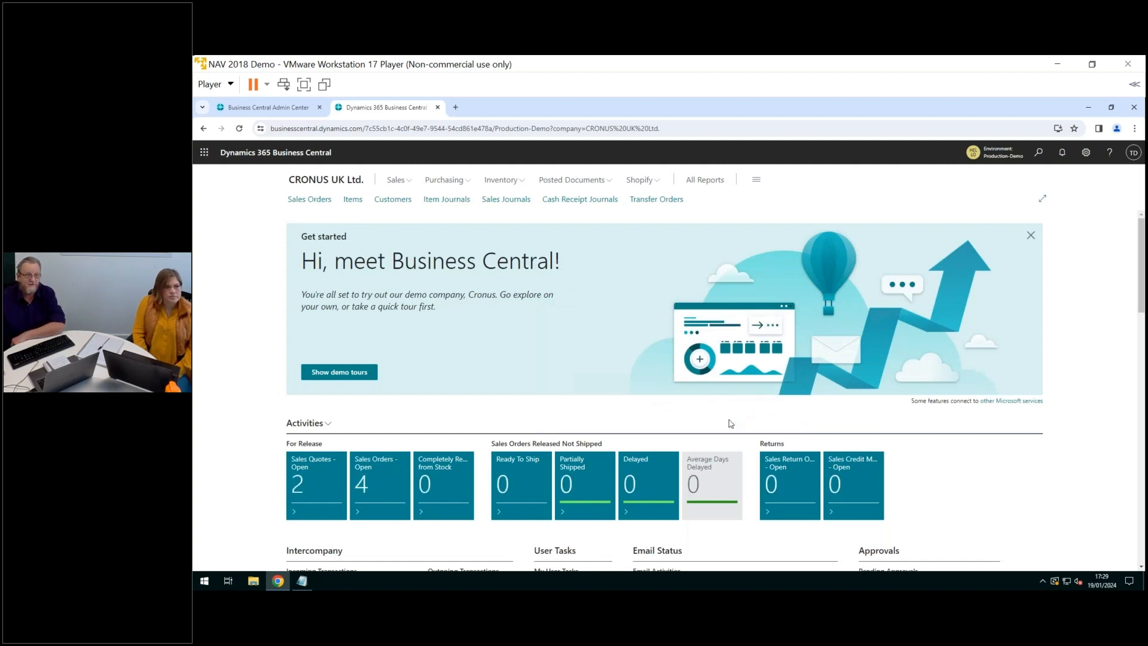
Step: Review the existing sales prices for item 1896-S, ATHENS Desk, and return to the item list
left_click(357, 203)
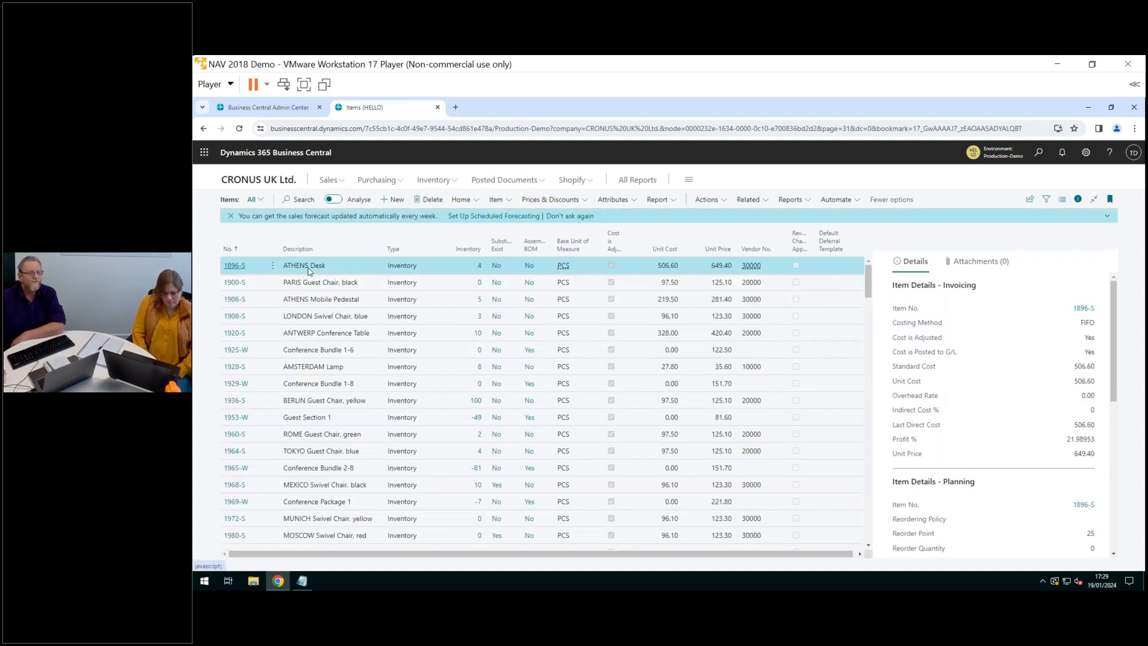
left_click(566, 203)
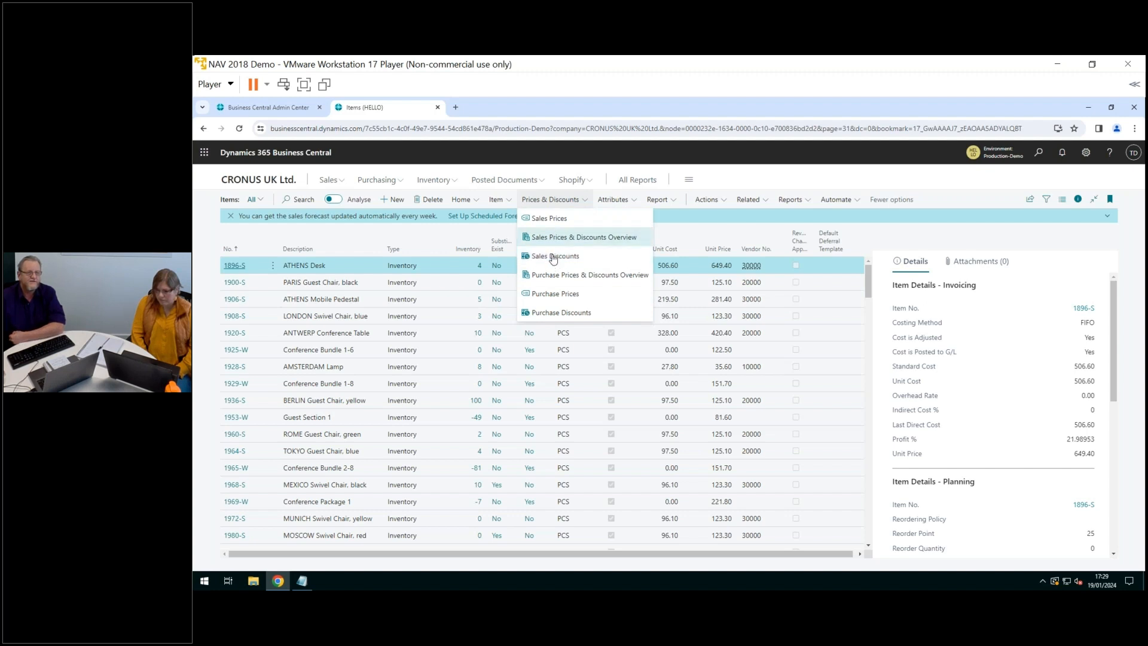
left_click(549, 220)
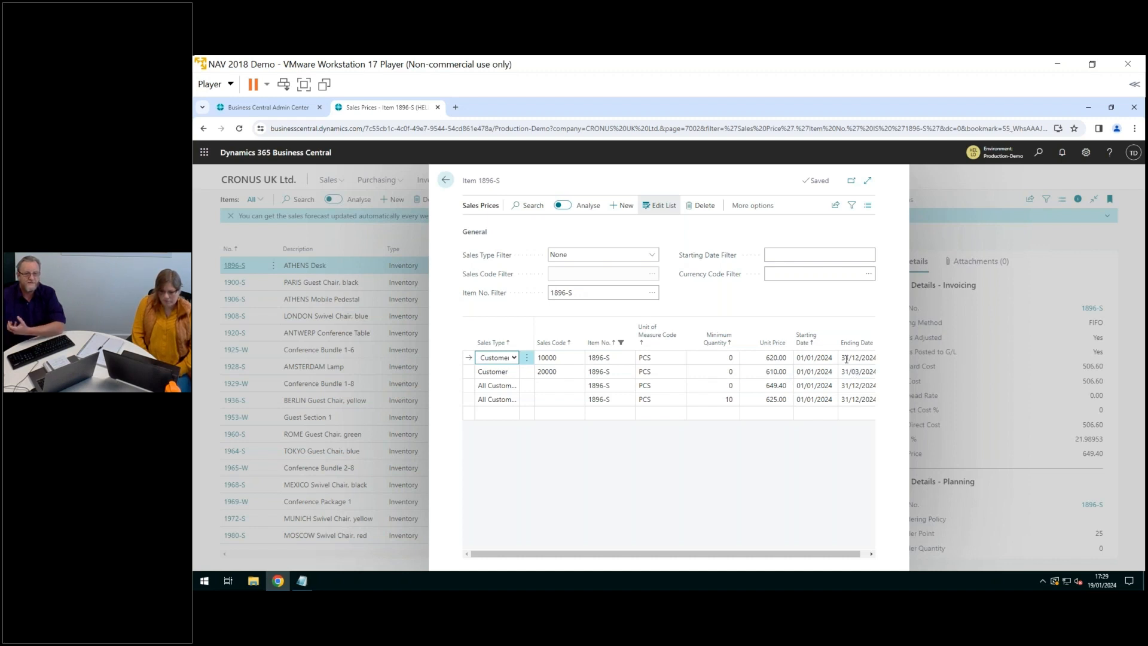
left_click(448, 182)
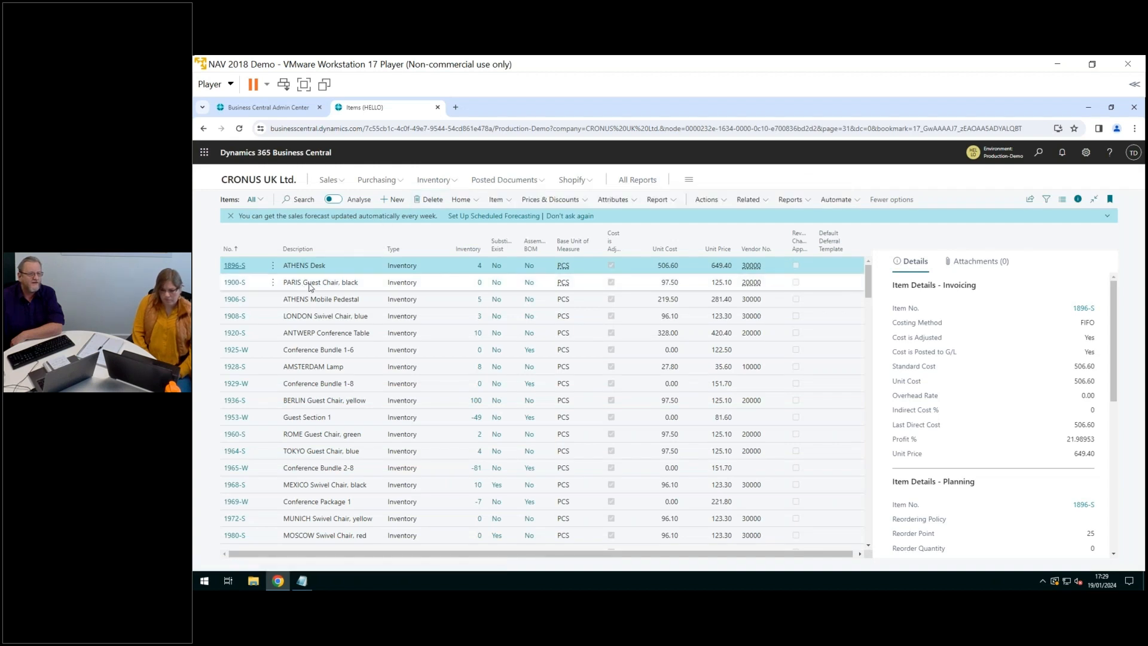
Step: Review the sales line discounts for item 1900-S, PARIS Guest Chair, black, including their starting and ending dates
left_click(340, 285)
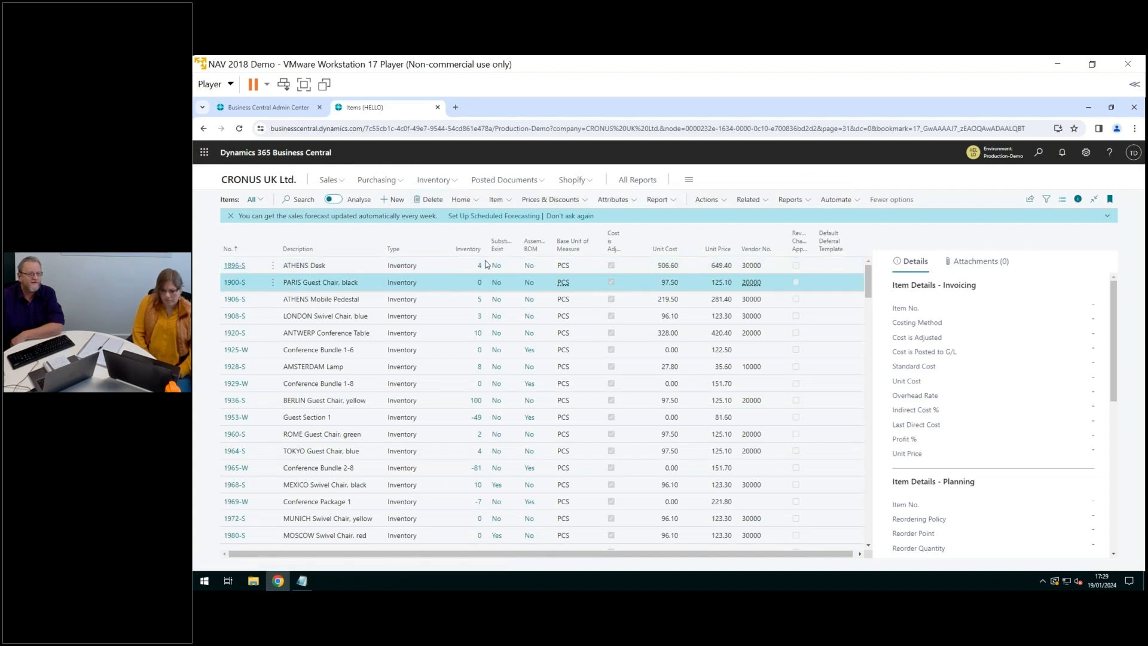
left_click(555, 203)
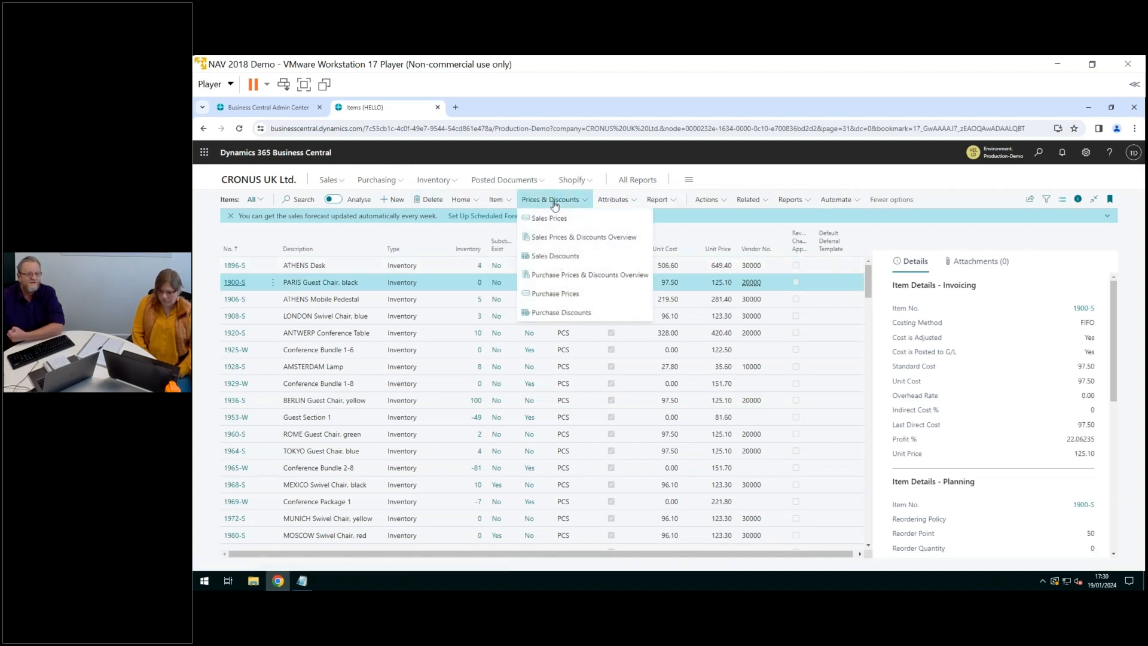
left_click(545, 259)
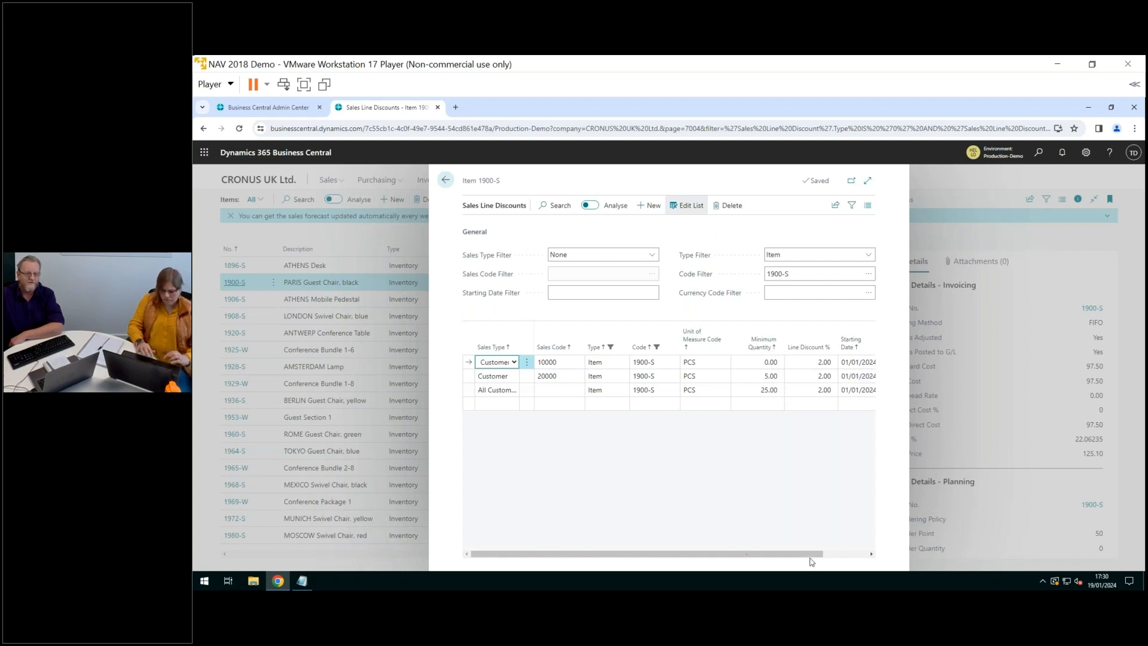
left_click(854, 555)
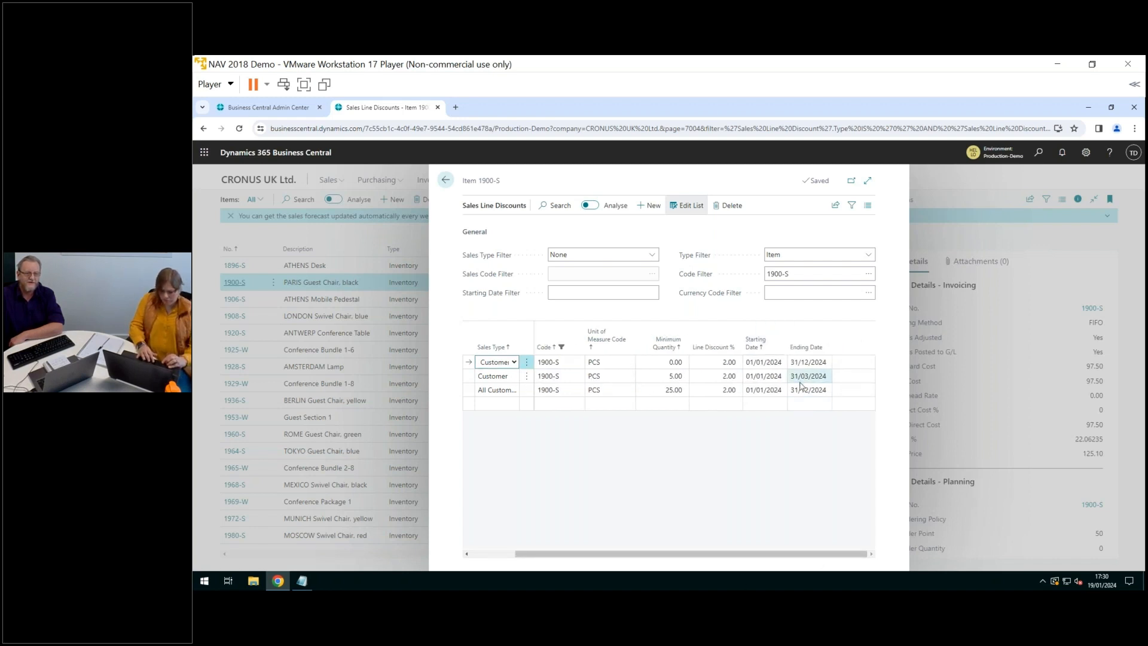
left_click(446, 181)
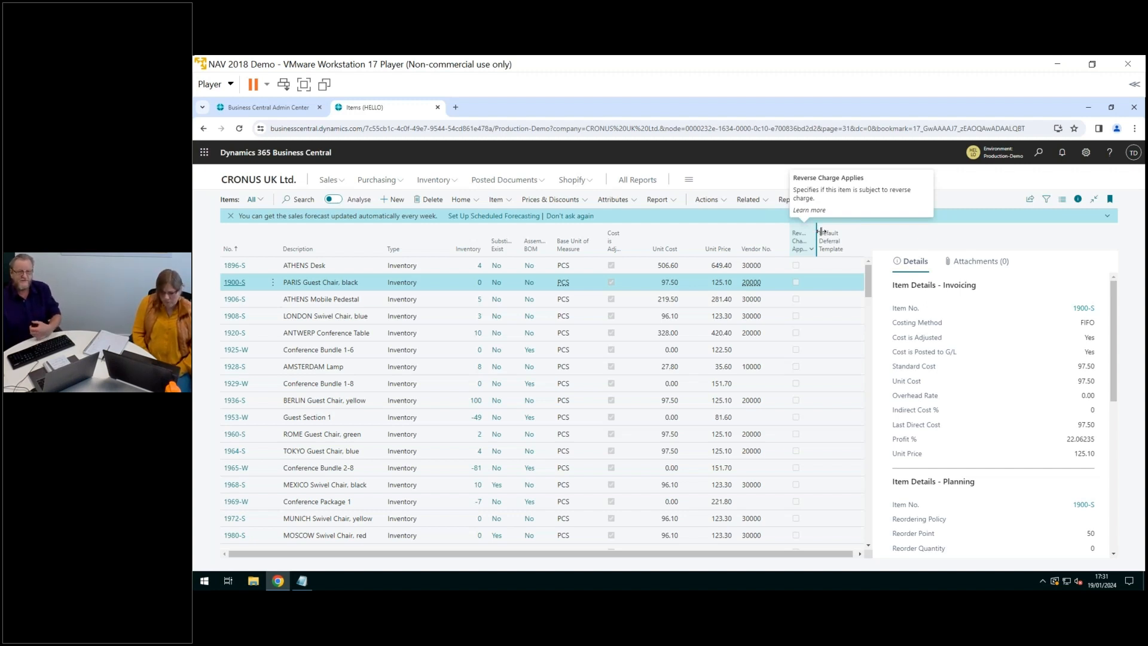
Step: Open the Feature Management page and search its feature list for "sale"
mouse_move(827, 236)
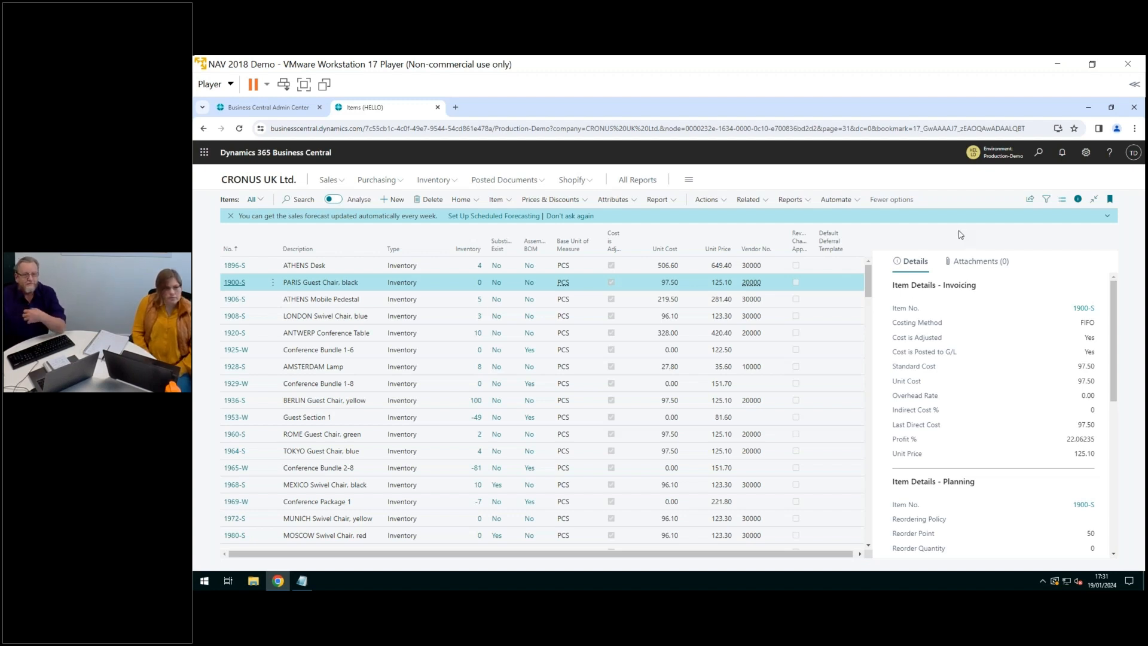
left_click(1039, 153)
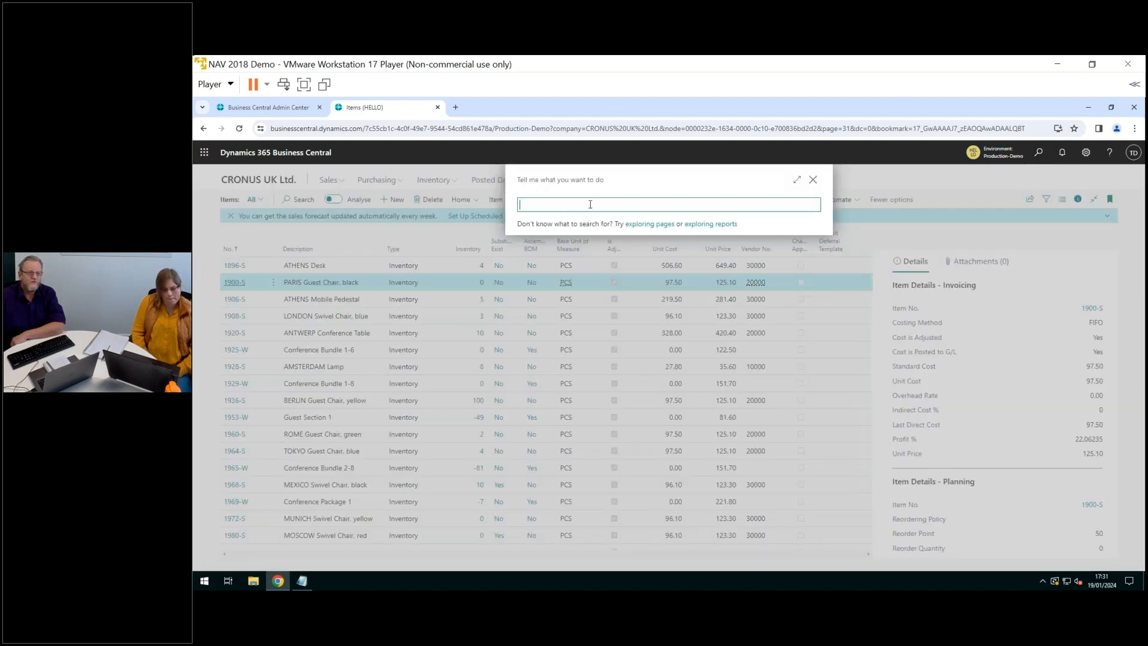
type("feature")
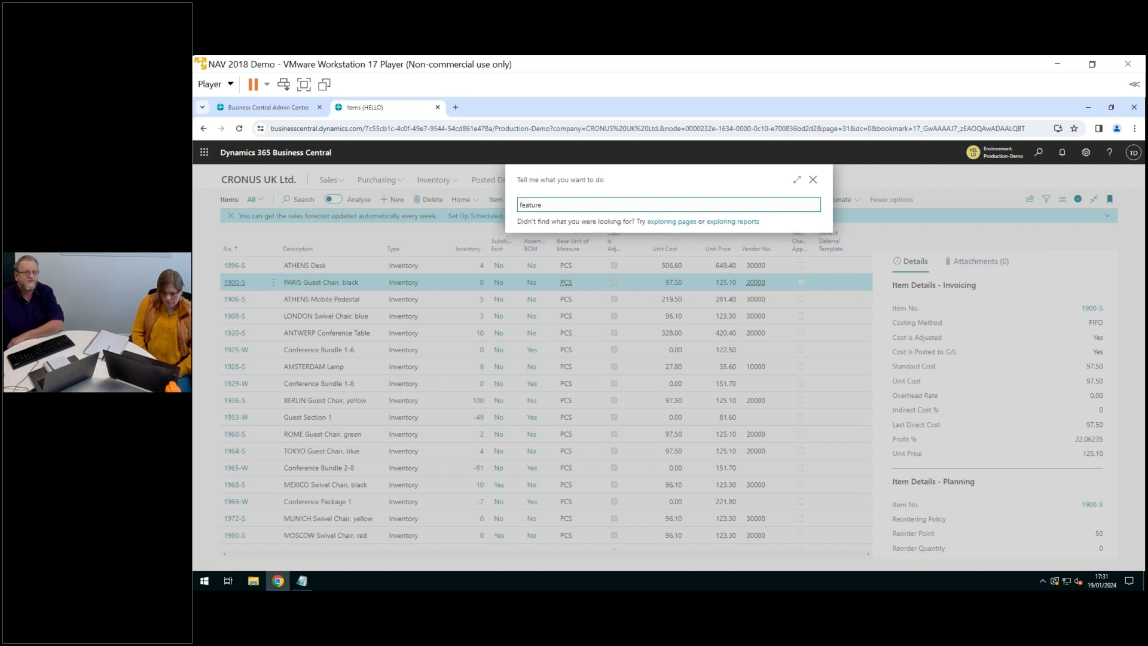
left_click(571, 246)
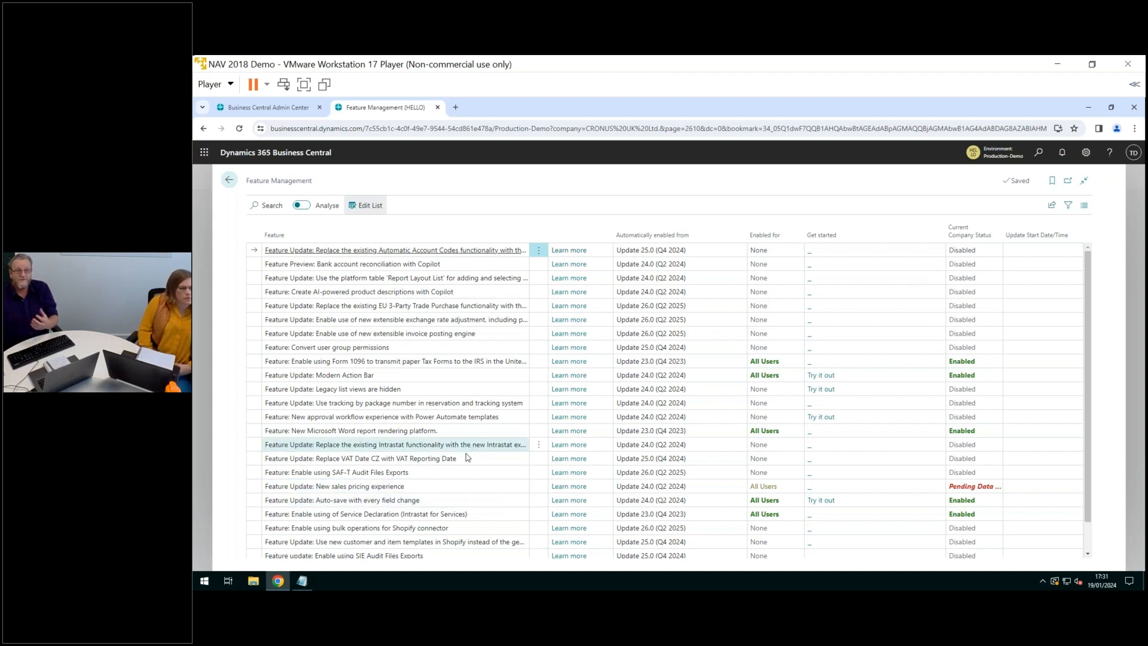
left_click(272, 207)
type("sale")
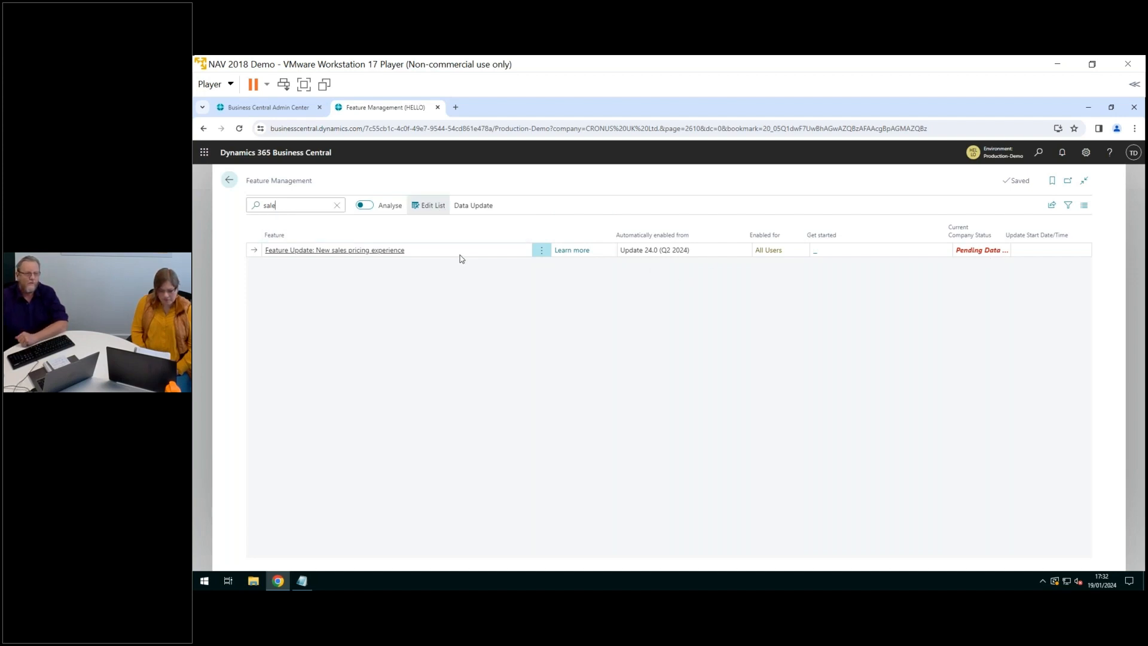
Step: Start scheduling the data update for the New sales pricing experience feature and accept the data update
left_click(478, 206)
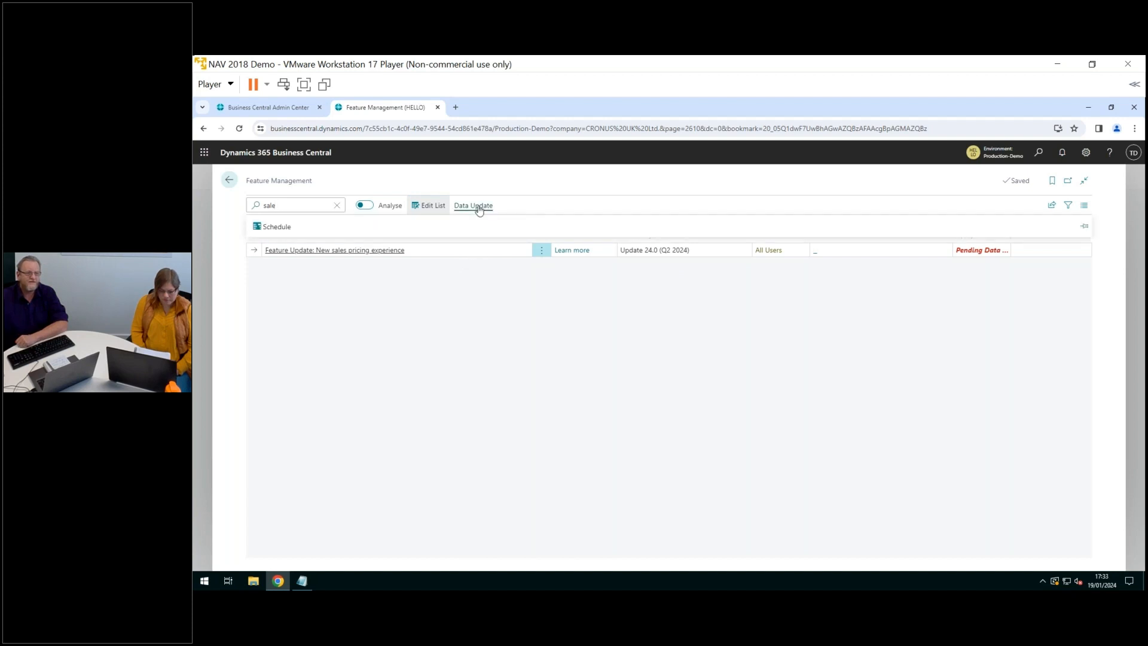
left_click(284, 230)
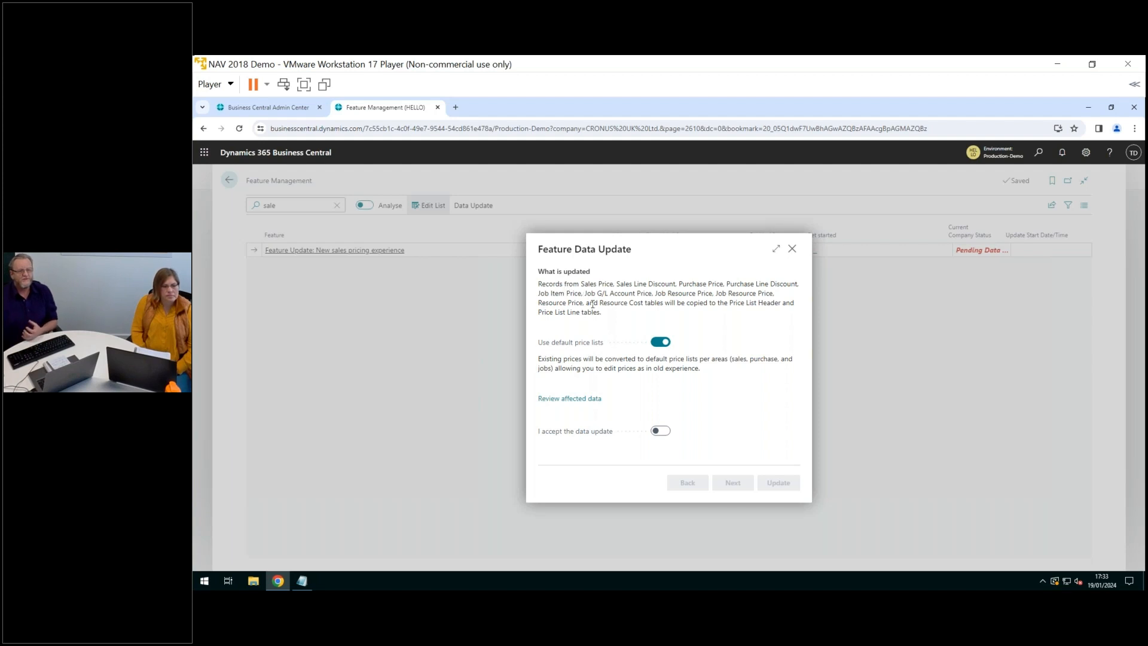
mouse_move(552, 345)
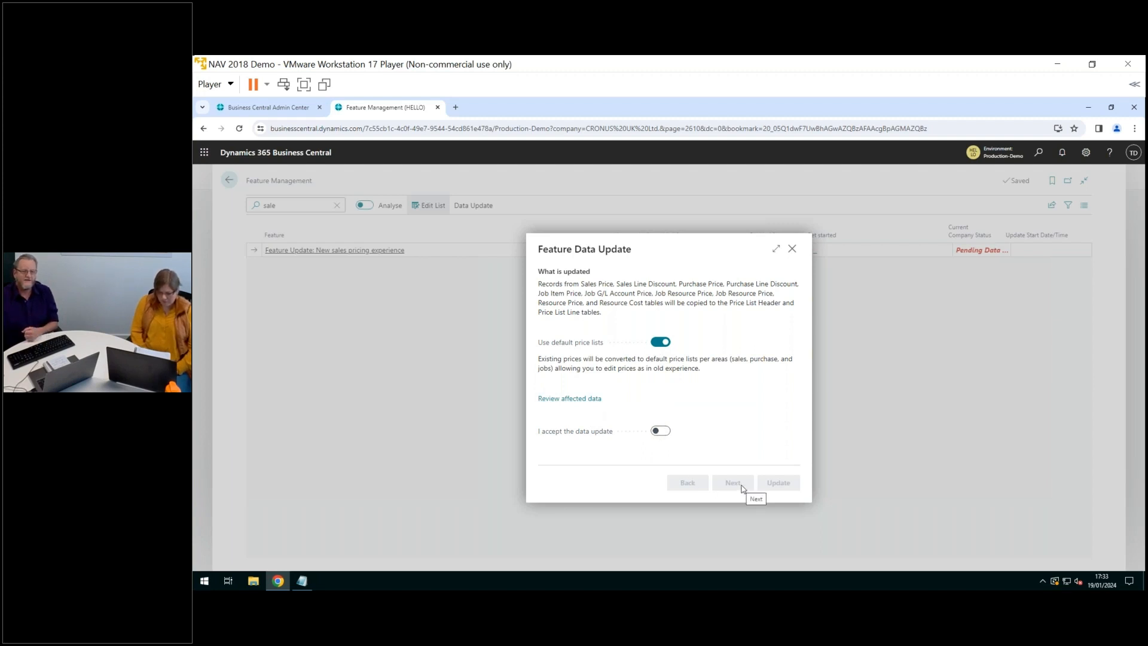
left_click(660, 430)
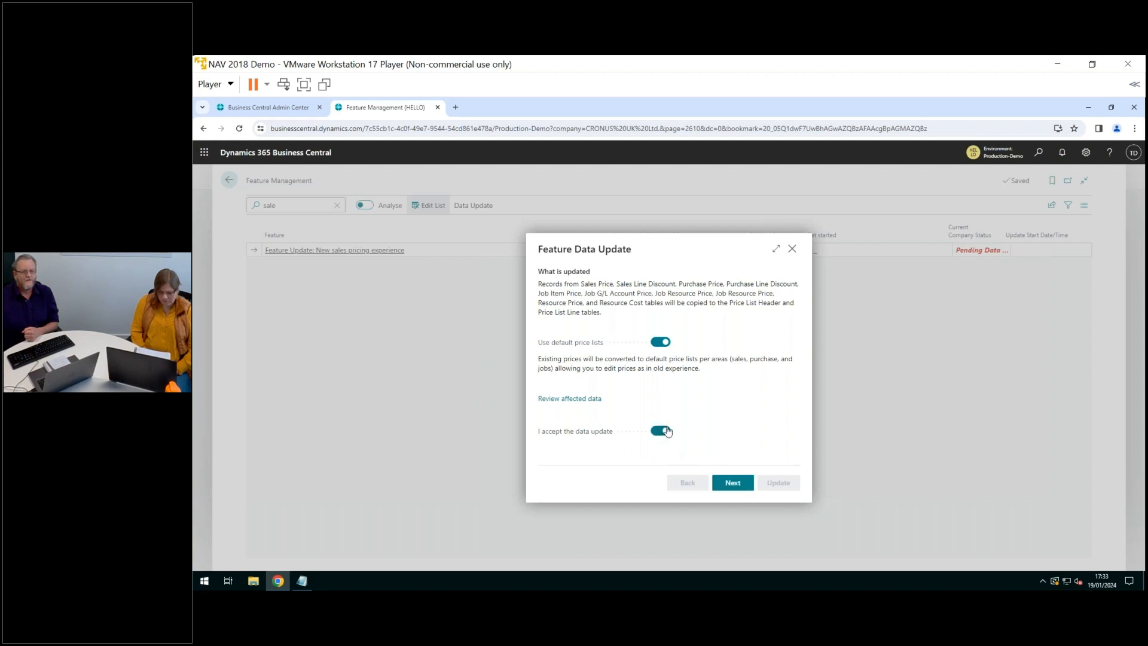
Step: Try the data update's default price lists option switched off, and switch it back on
left_click(733, 482)
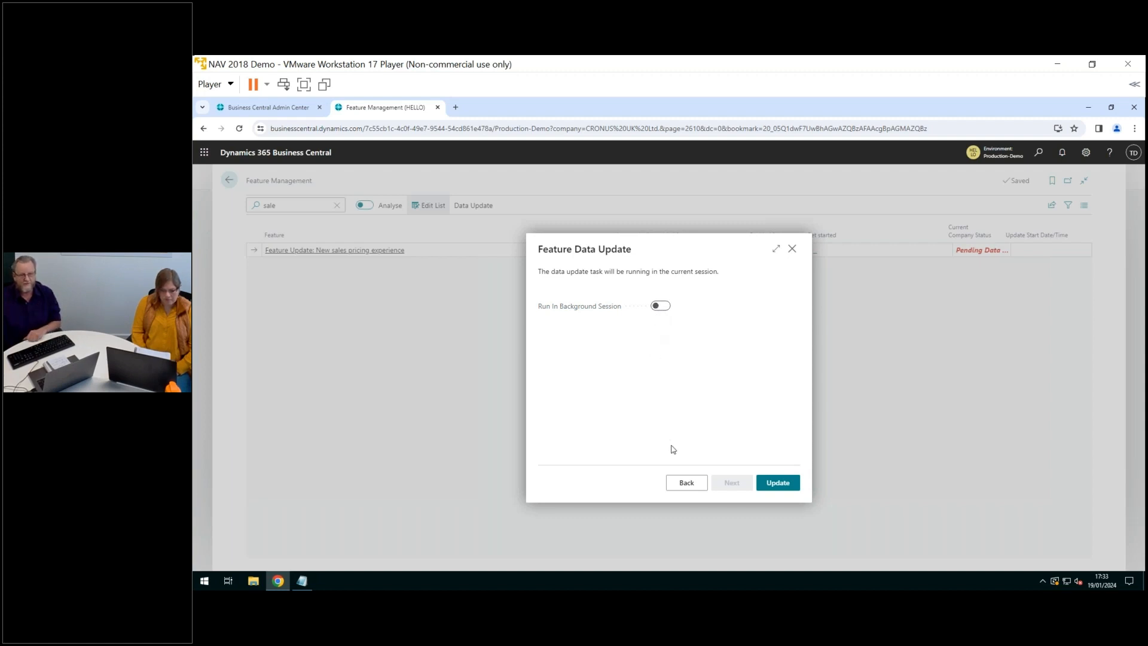
left_click(686, 484)
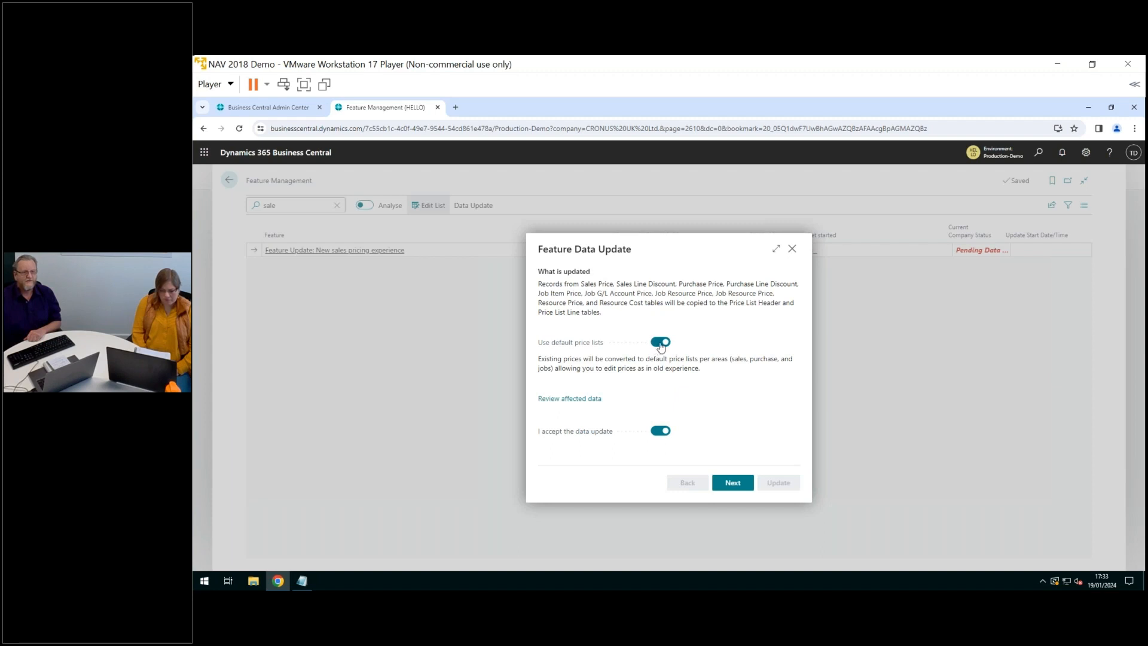
left_click(660, 346)
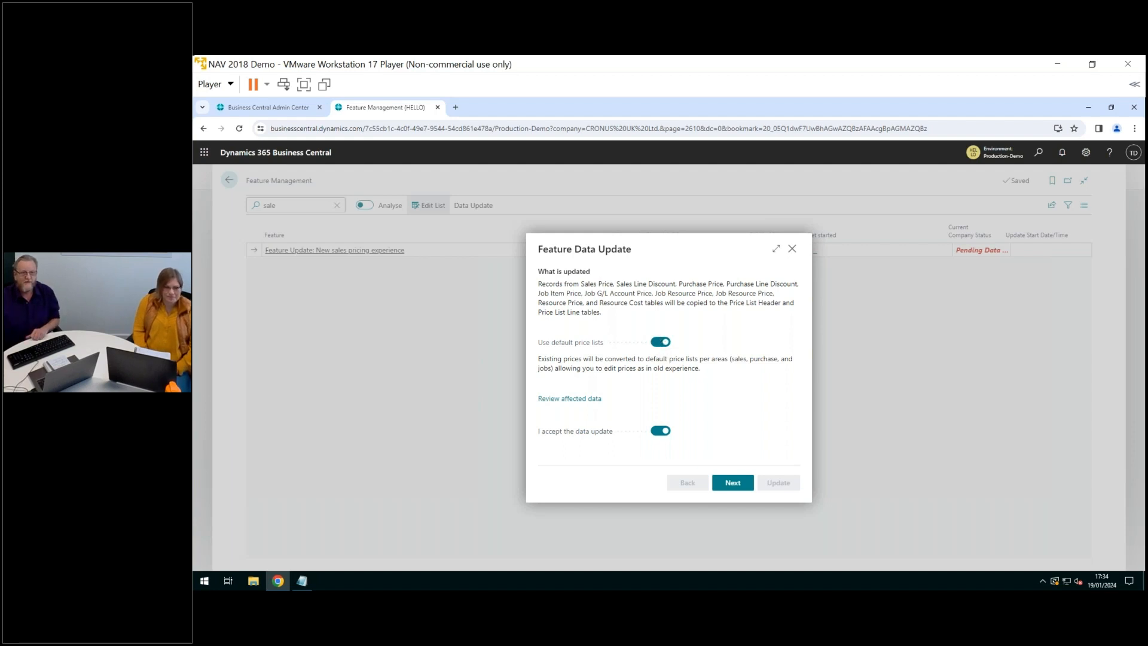
left_click(660, 342)
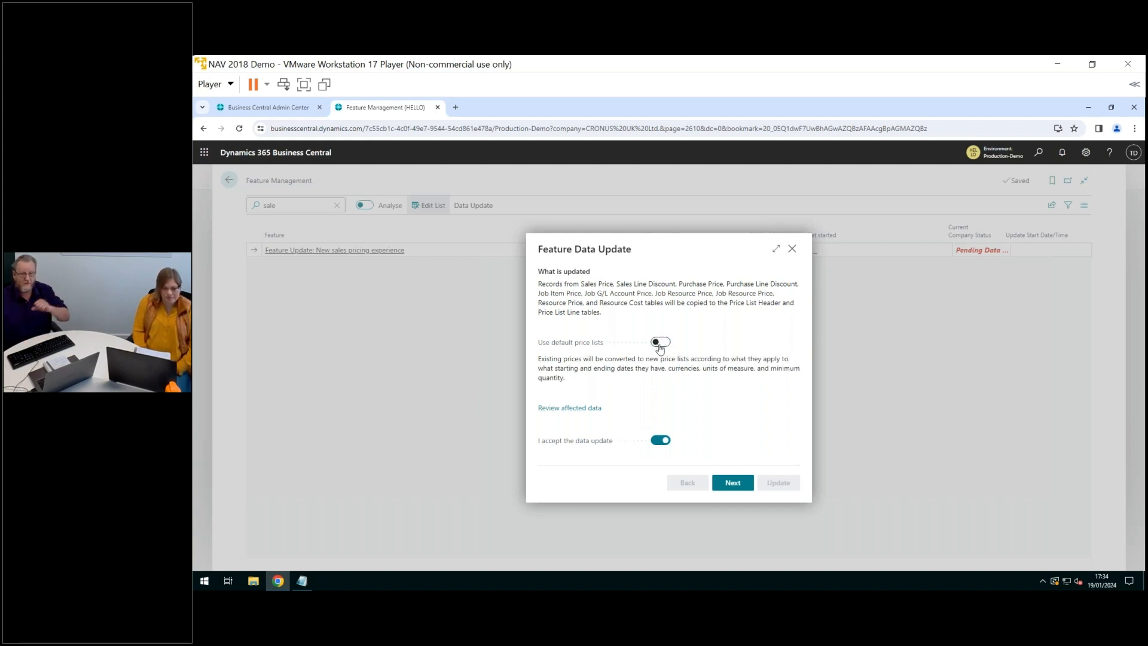
left_click(666, 347)
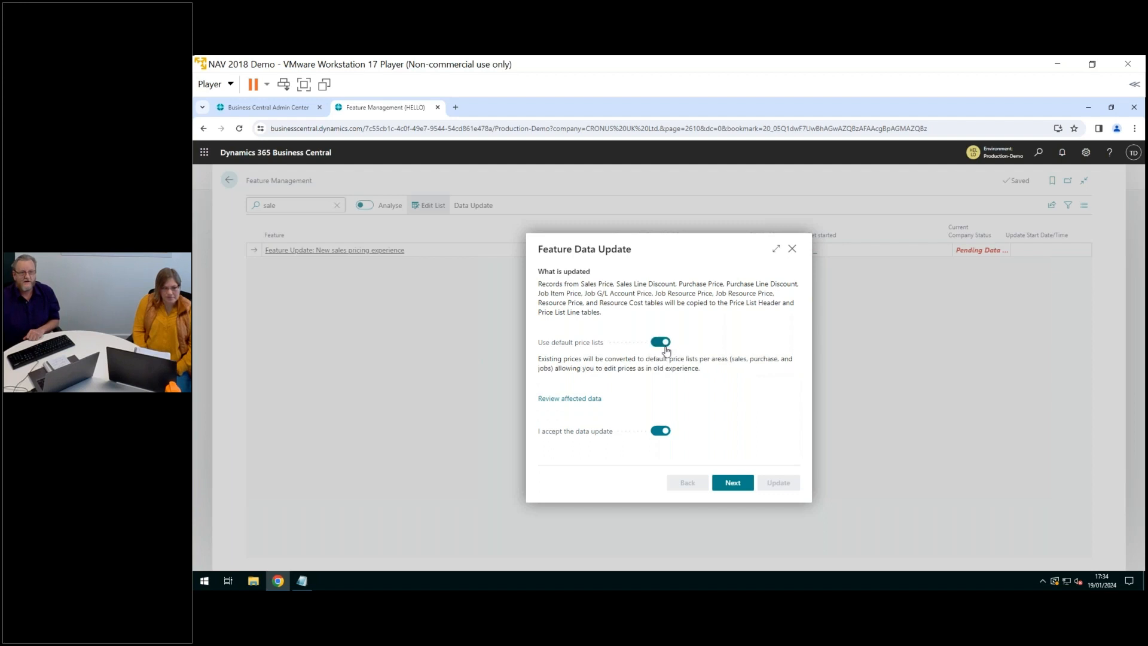
Step: Run the feature data update in the current session using default price lists, and return to the home page
left_click(731, 486)
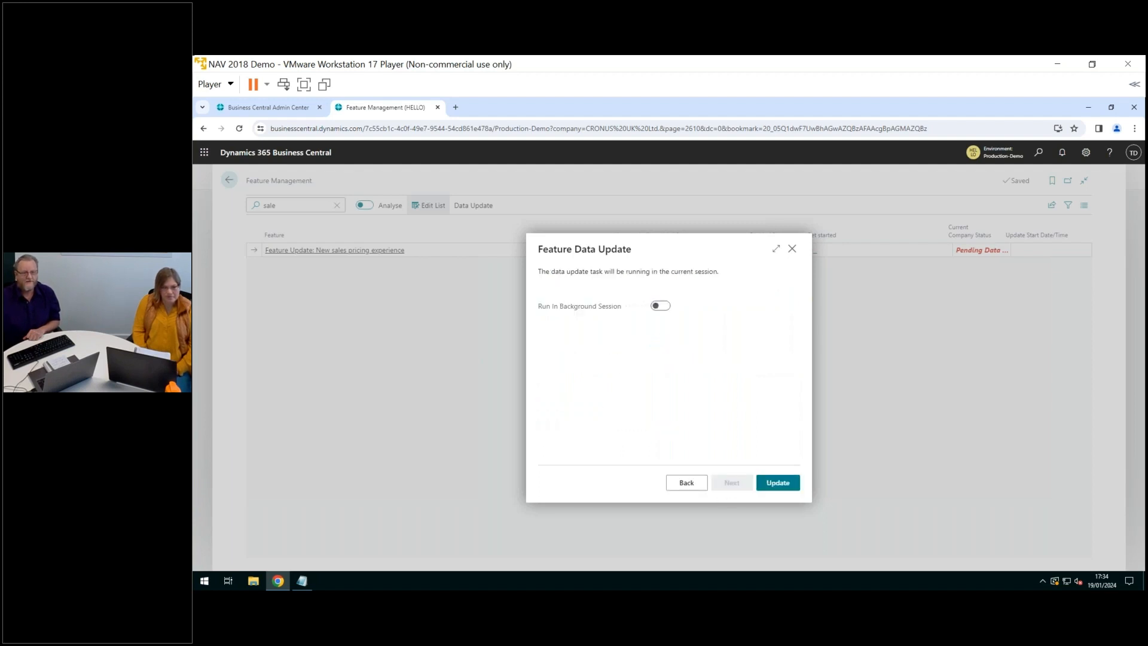
left_click(774, 486)
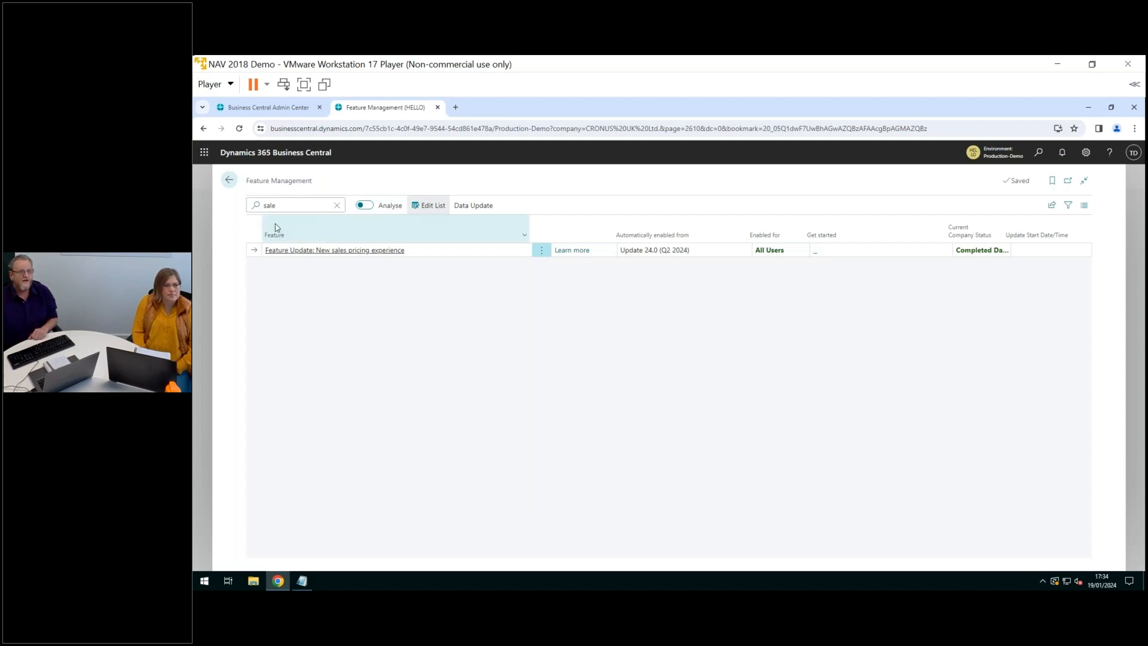
left_click(230, 182)
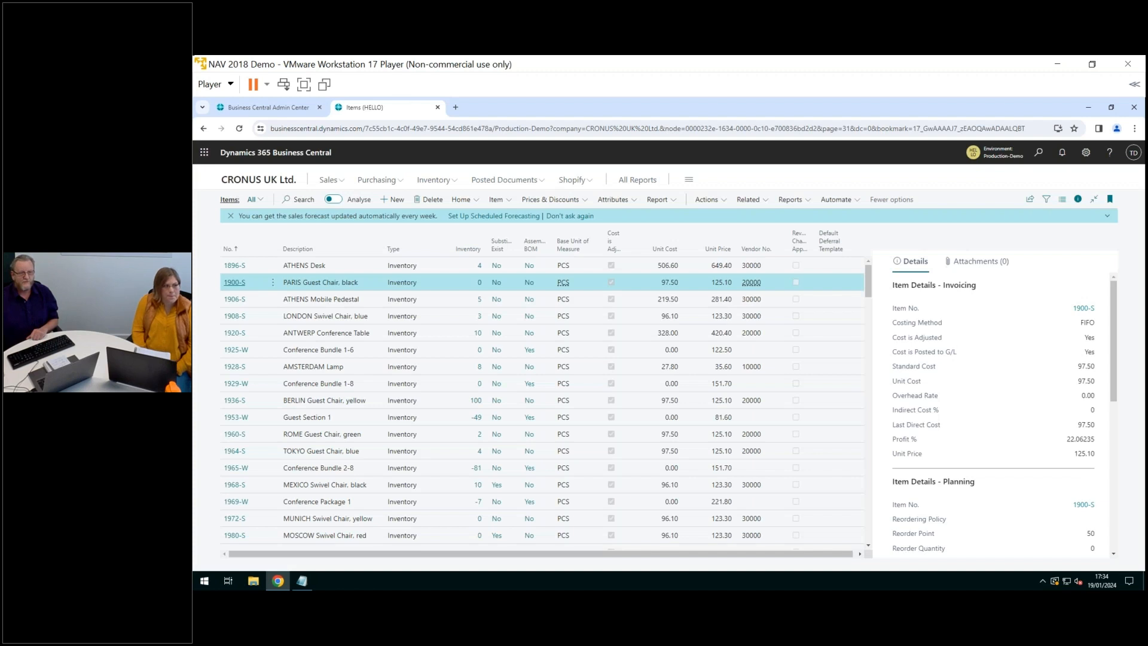
left_click(240, 181)
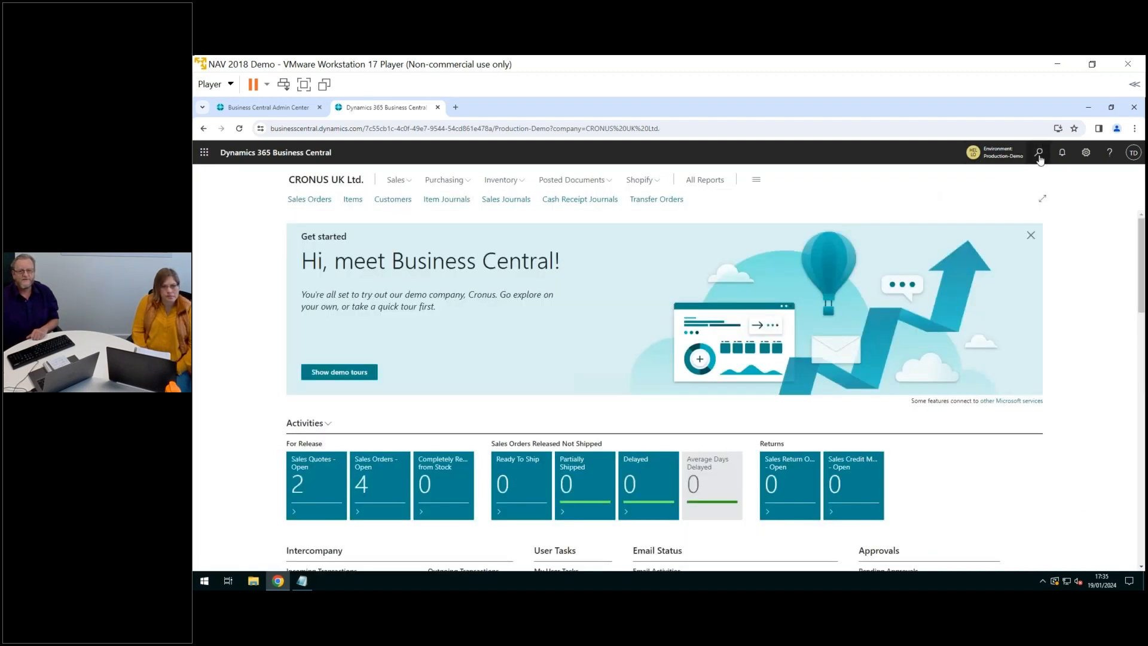
Step: Open the default price list S00001 from Sales Price Lists and examine its converted price and discount lines
left_click(1039, 154)
type("sales price")
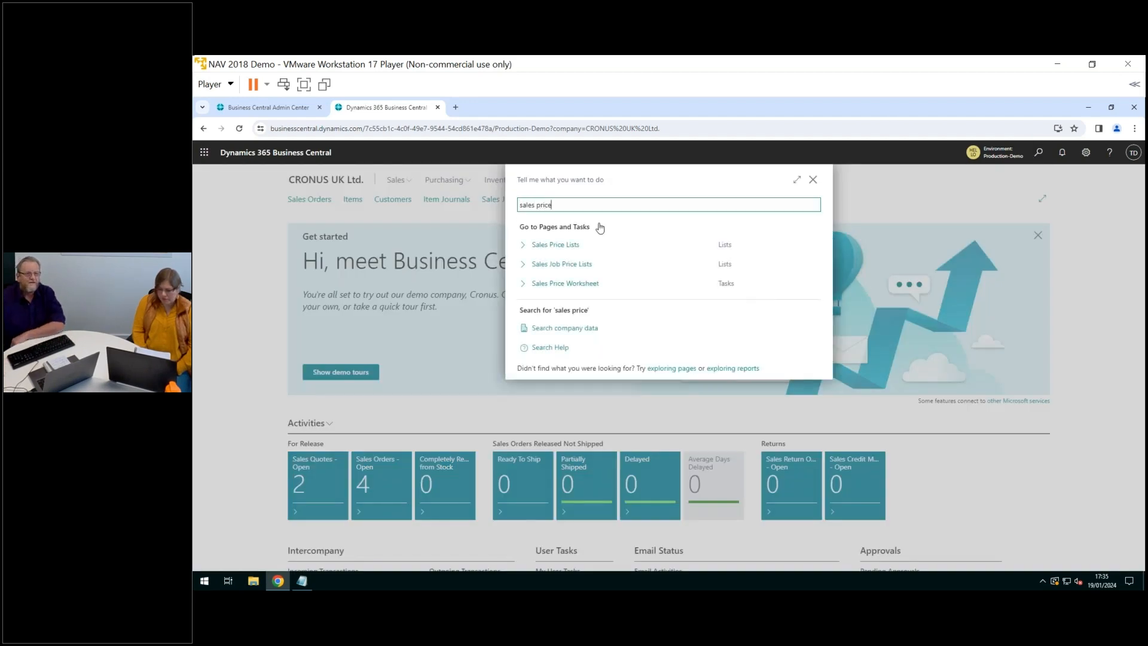
left_click(552, 248)
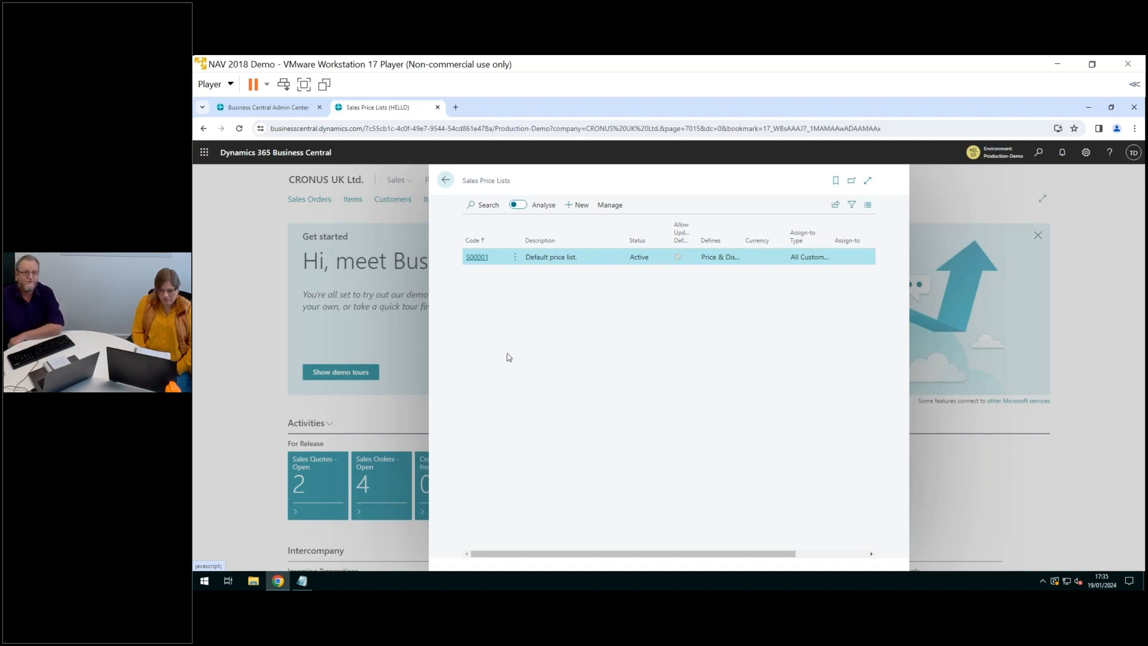
left_click(478, 258)
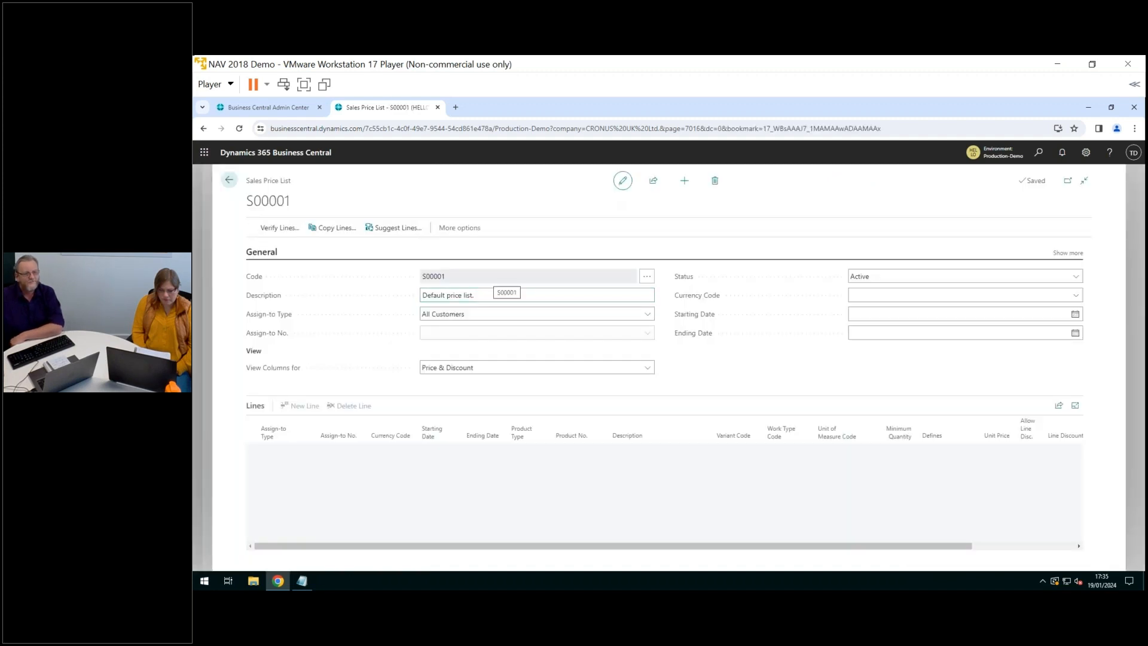
left_click(472, 475)
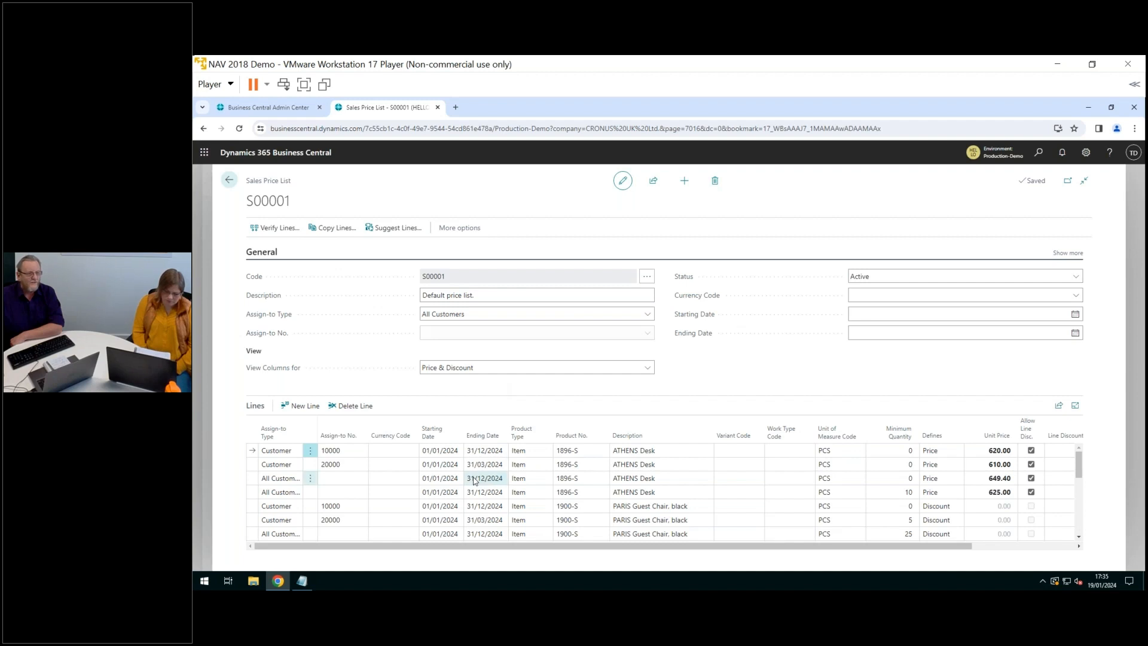
left_click(445, 481)
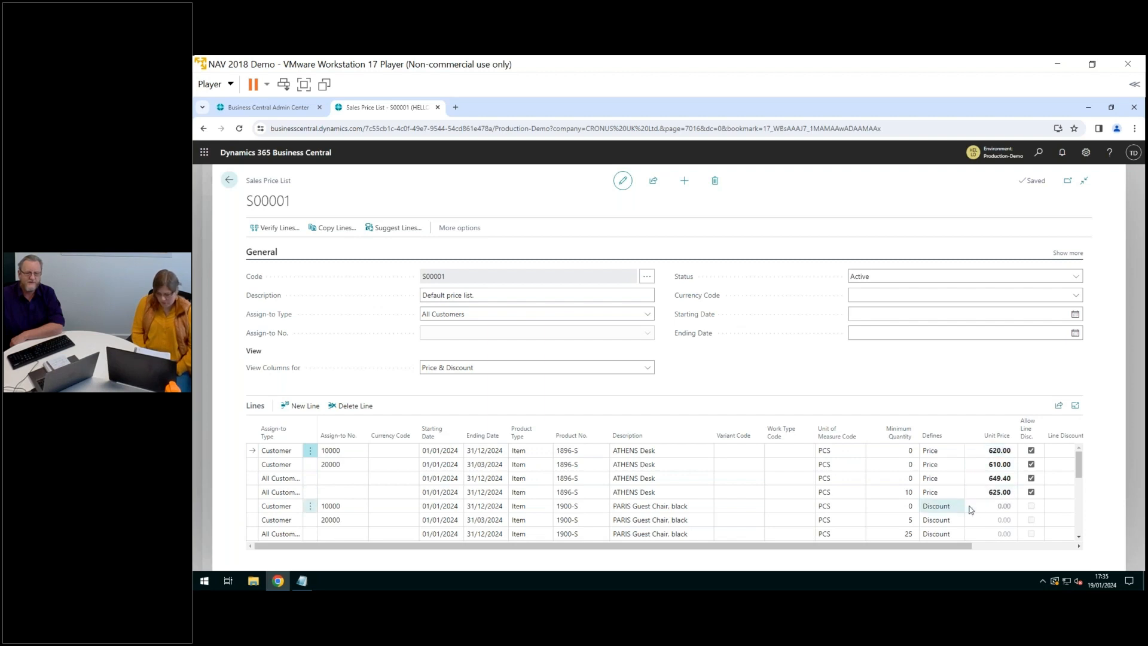
Step: Examine the discount and VAT columns in price list S00001's lines, and its additional General settings such as Allow Updating Defaults
left_click_drag(934, 548, 1057, 552)
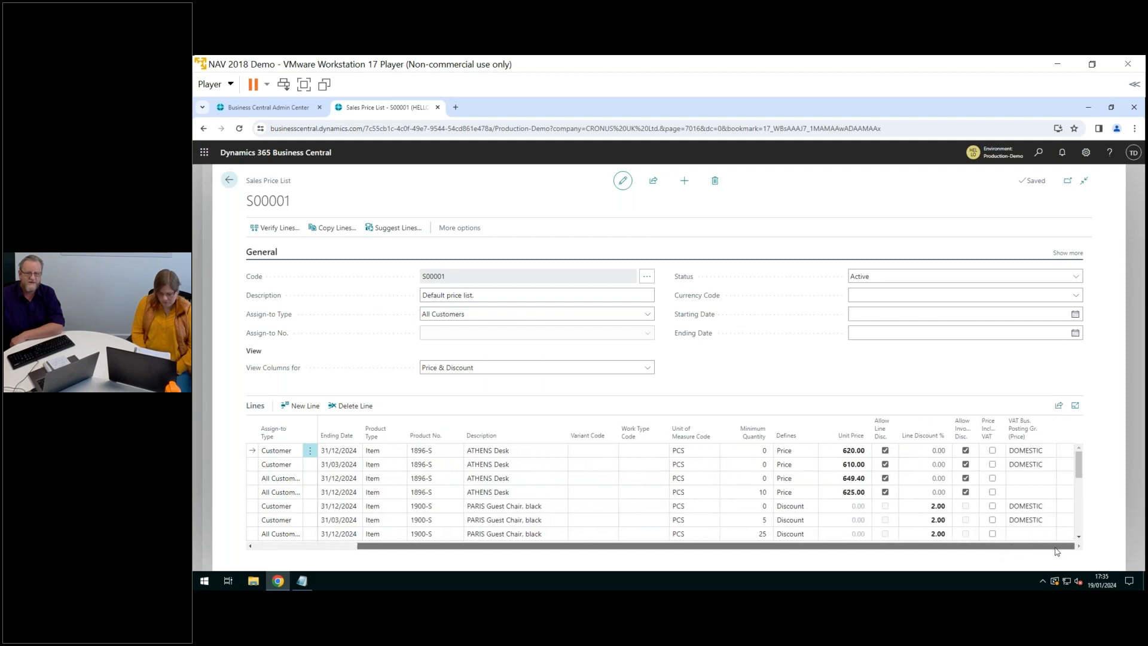
left_click_drag(1074, 551, 745, 539)
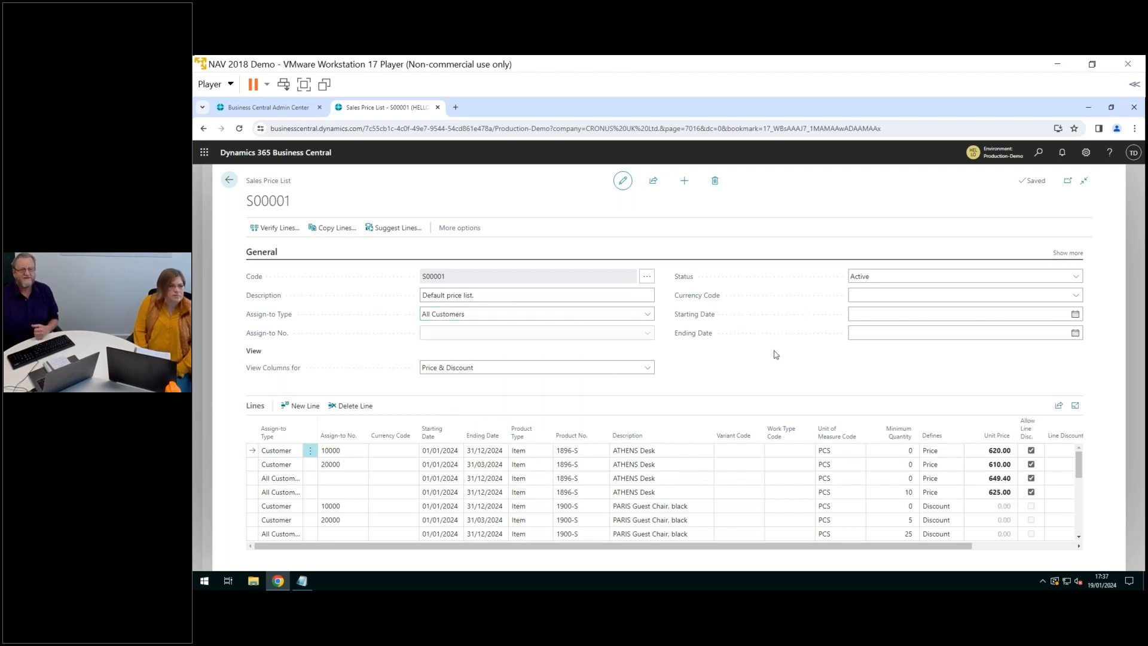
left_click(486, 295)
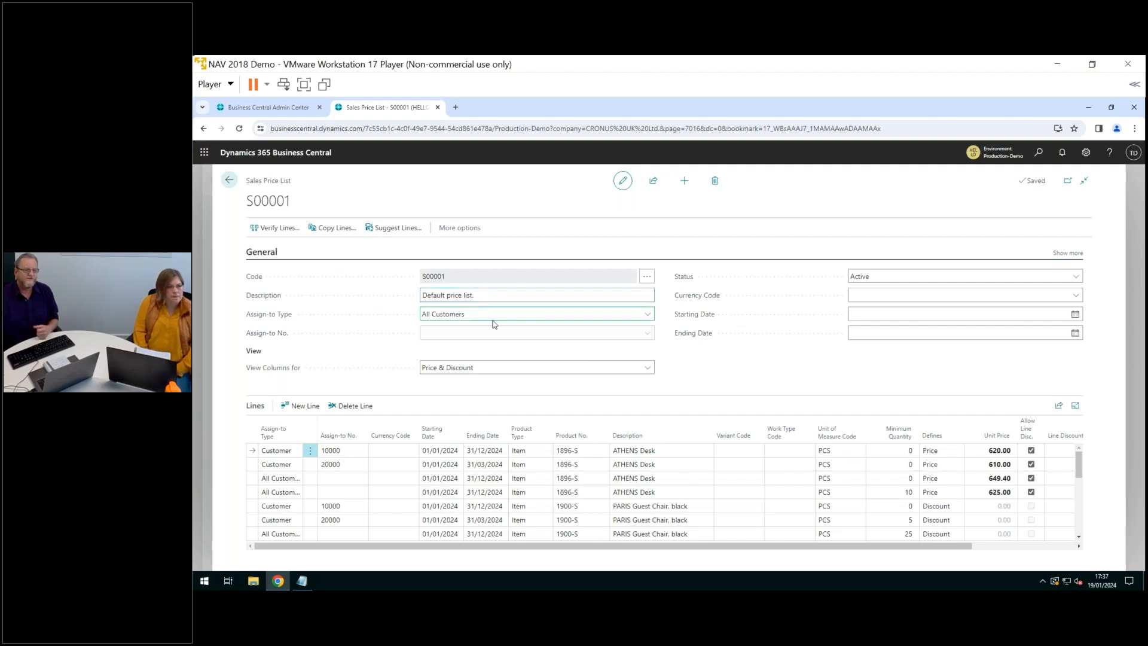
left_click(1060, 254)
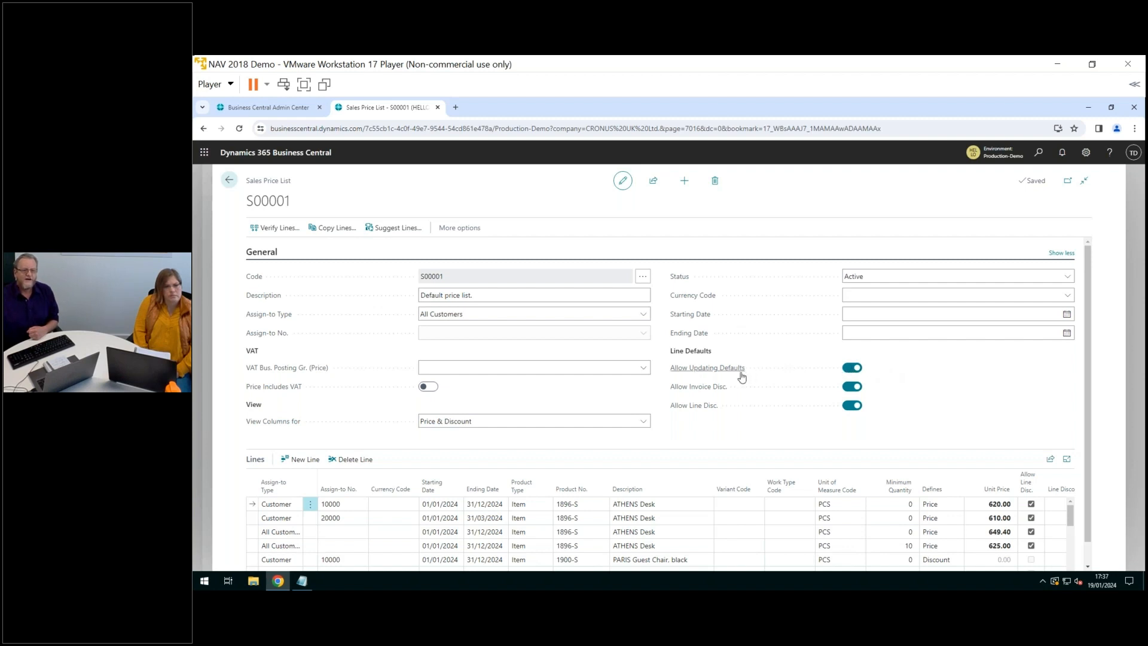
mouse_move(741, 376)
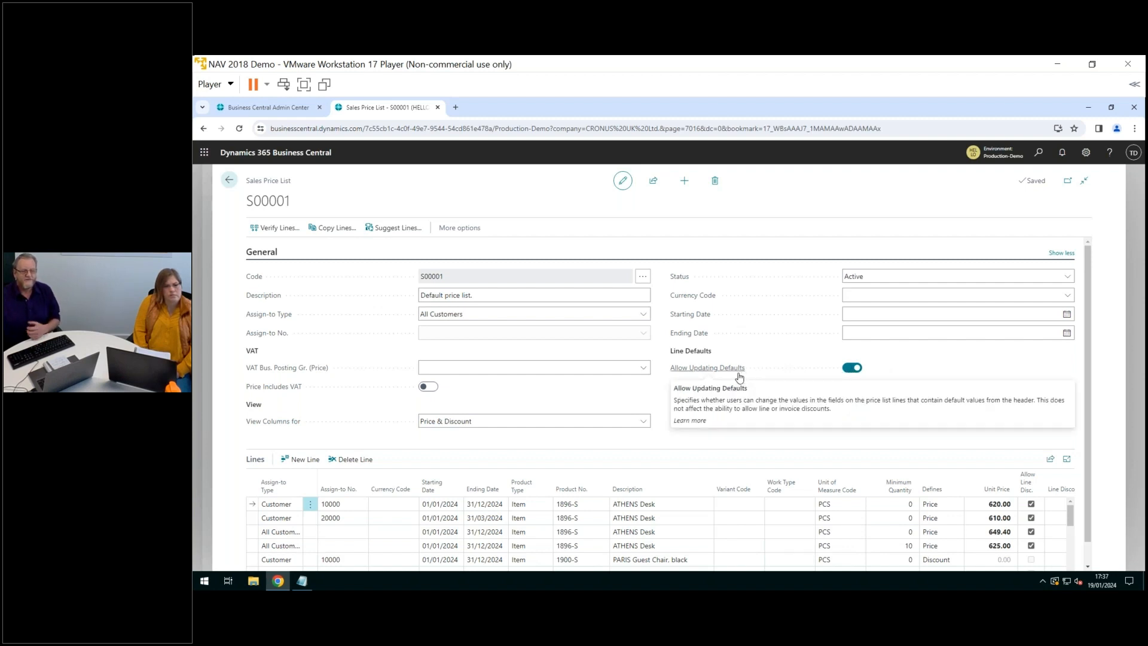
left_click(485, 545)
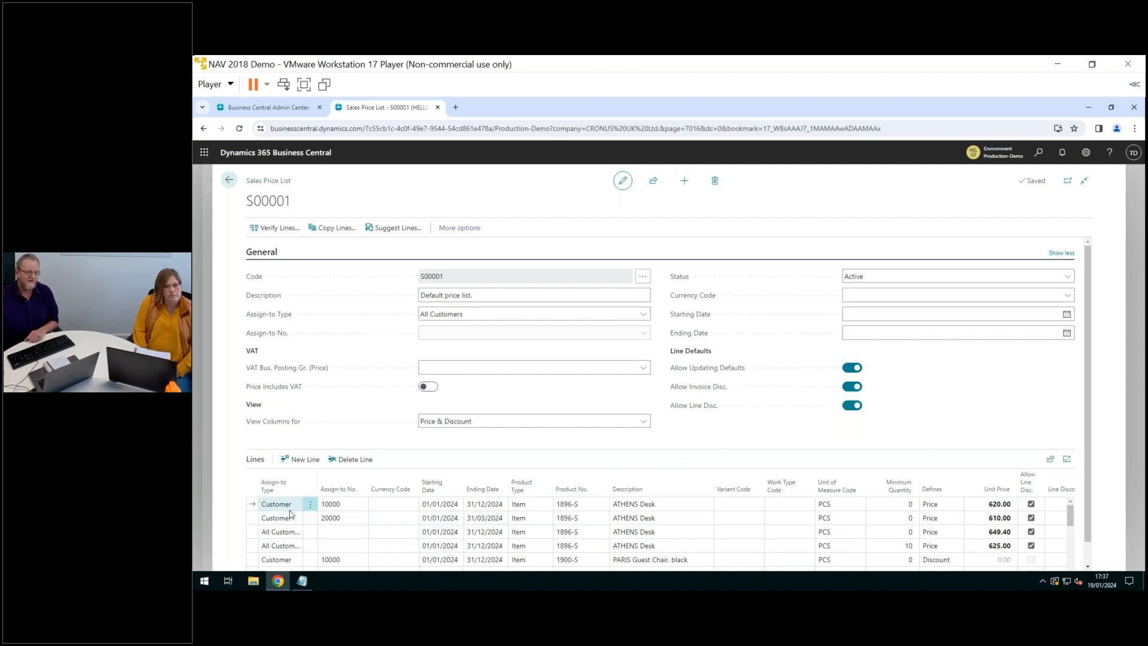
left_click(287, 536)
left_click(341, 545)
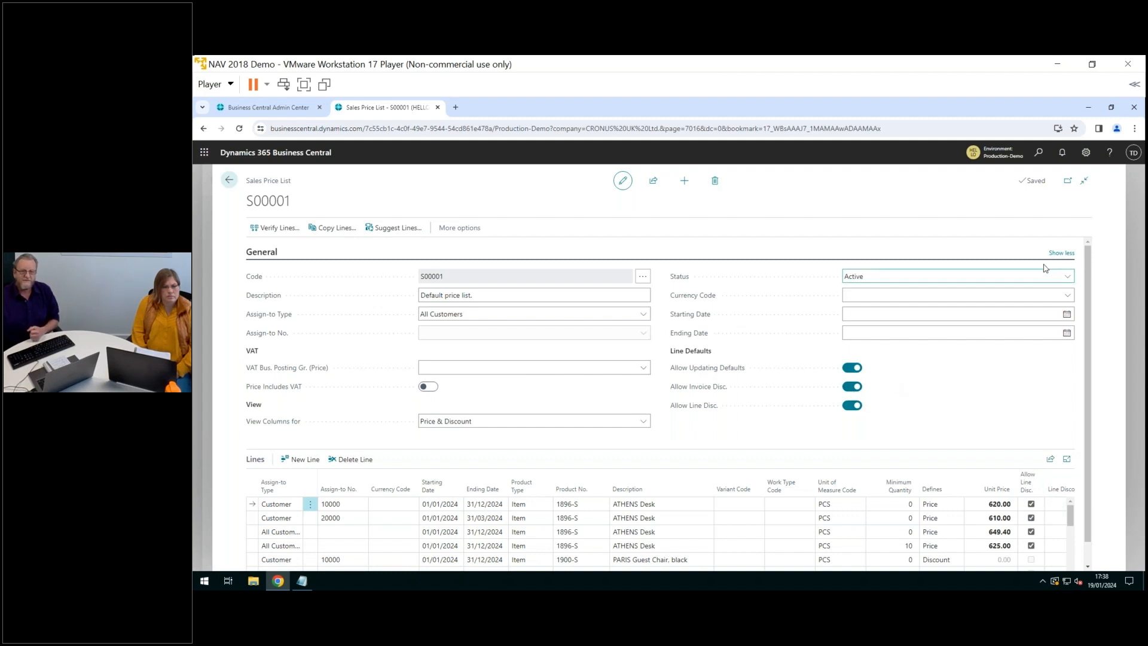
left_click(1062, 253)
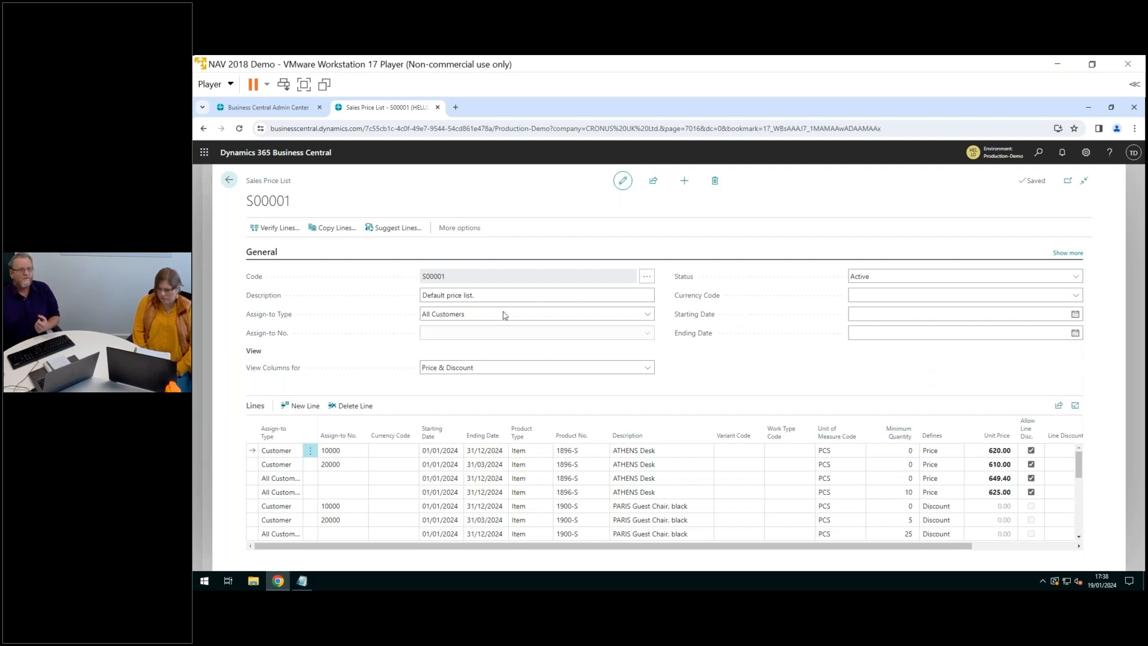
Step: Return to Sales Price Lists and create a new price list with the automatic code and the description "demo"
left_click(230, 184)
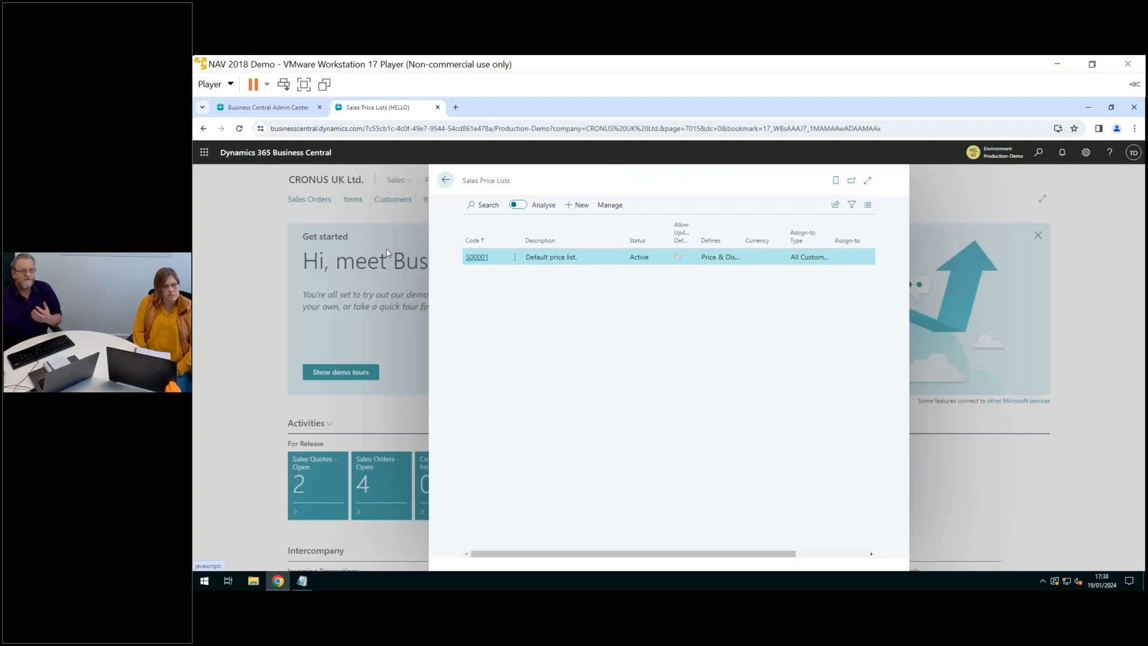
left_click(485, 255)
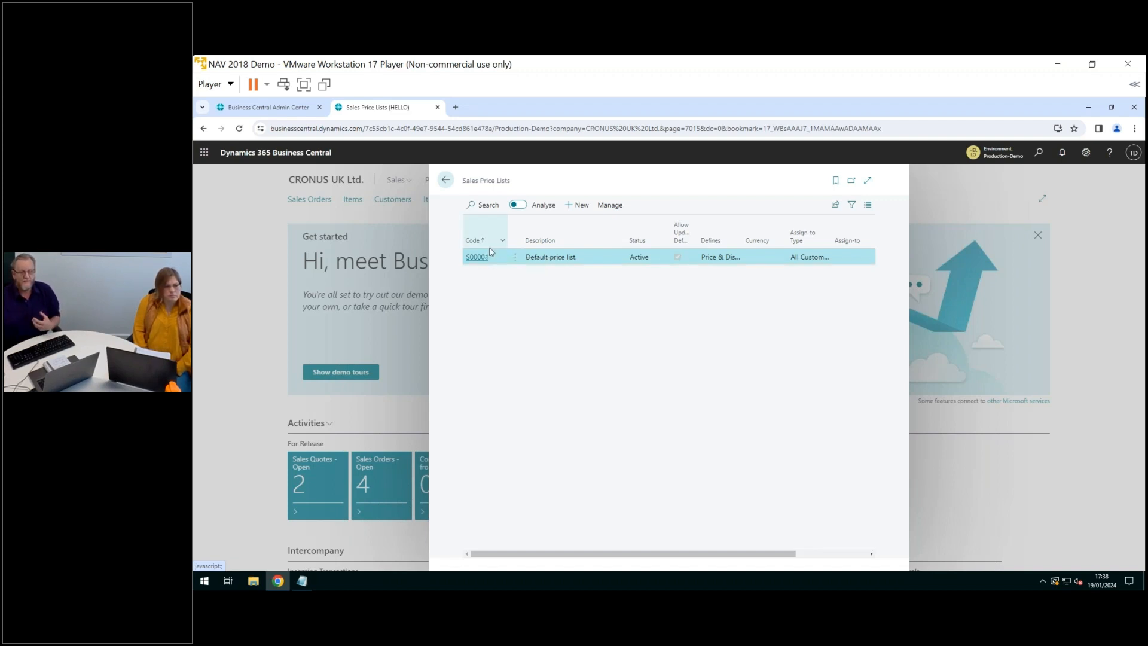
mouse_move(495, 262)
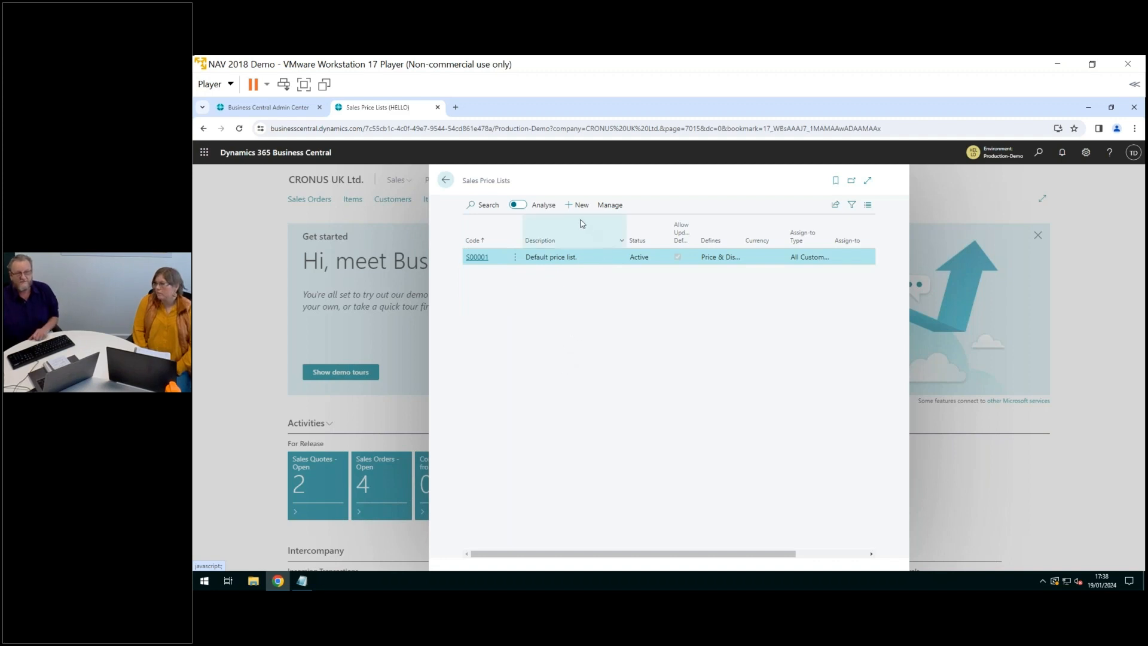
mouse_move(582, 224)
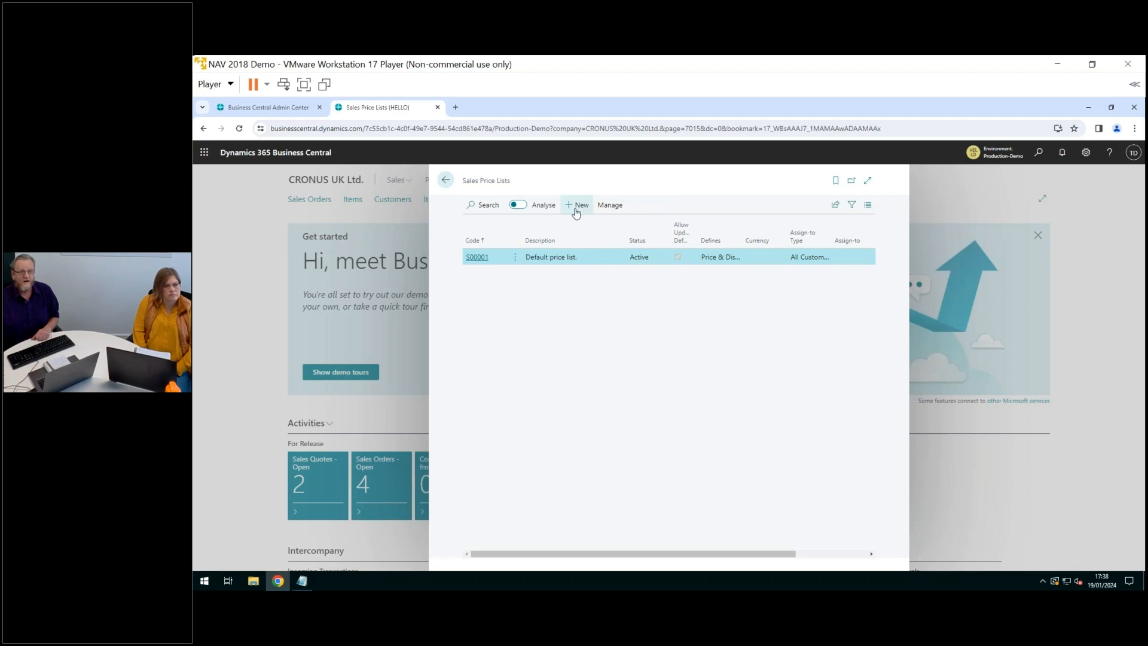
left_click(576, 207)
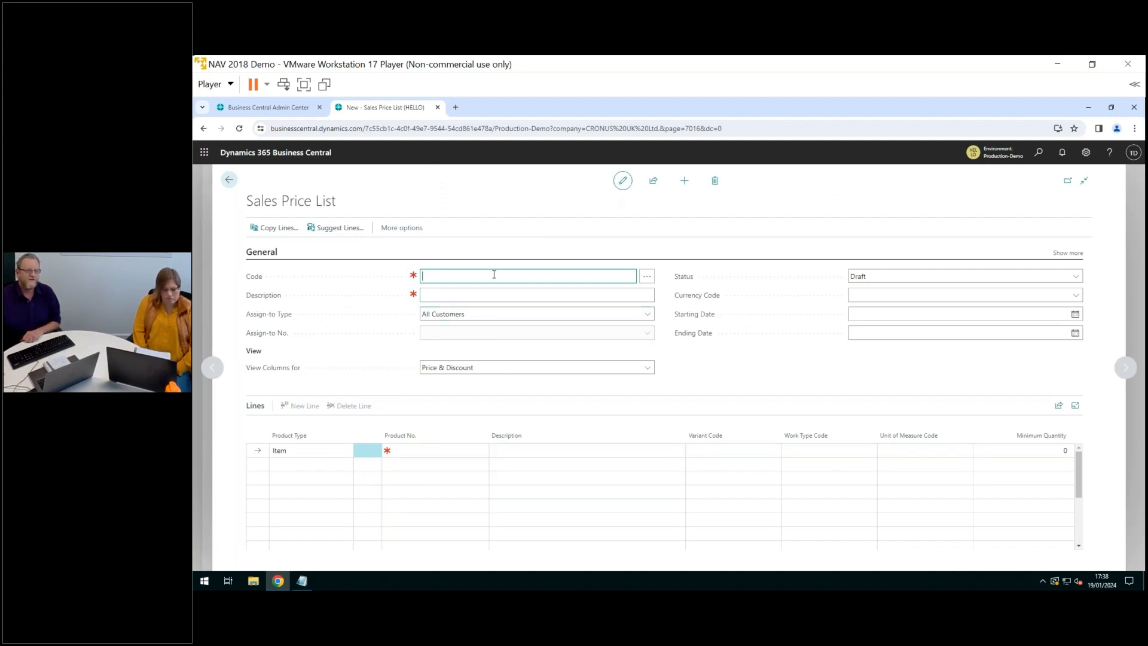
key("Tab")
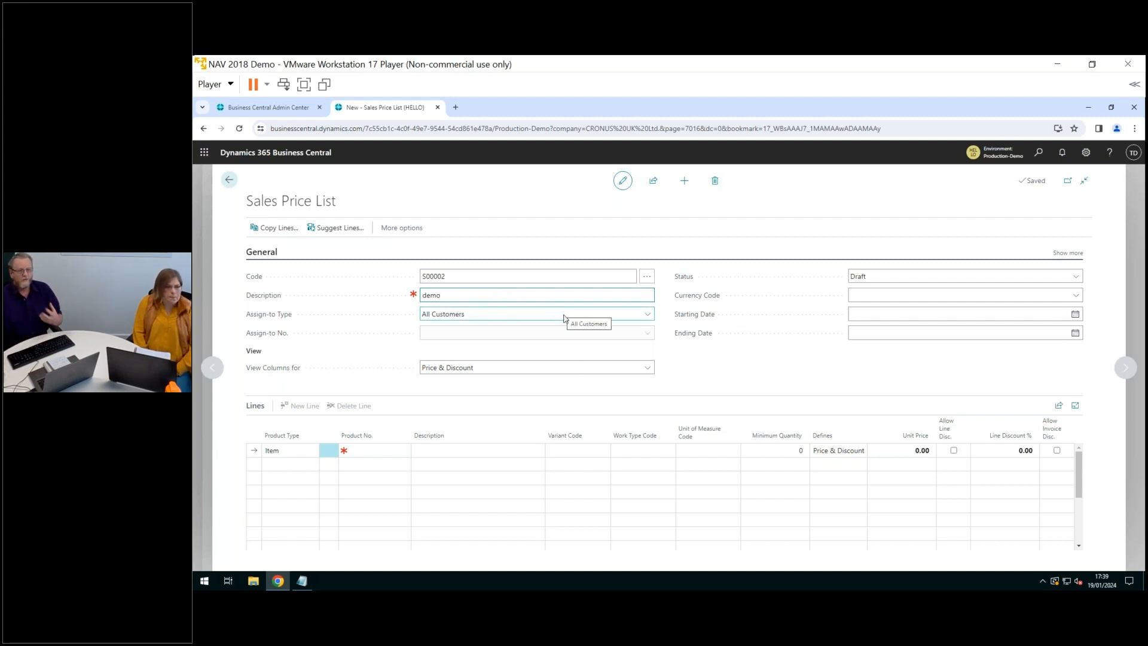
Step: Assign the new price list to the Customer type and choose School of Fine Art as the customer
left_click(651, 317)
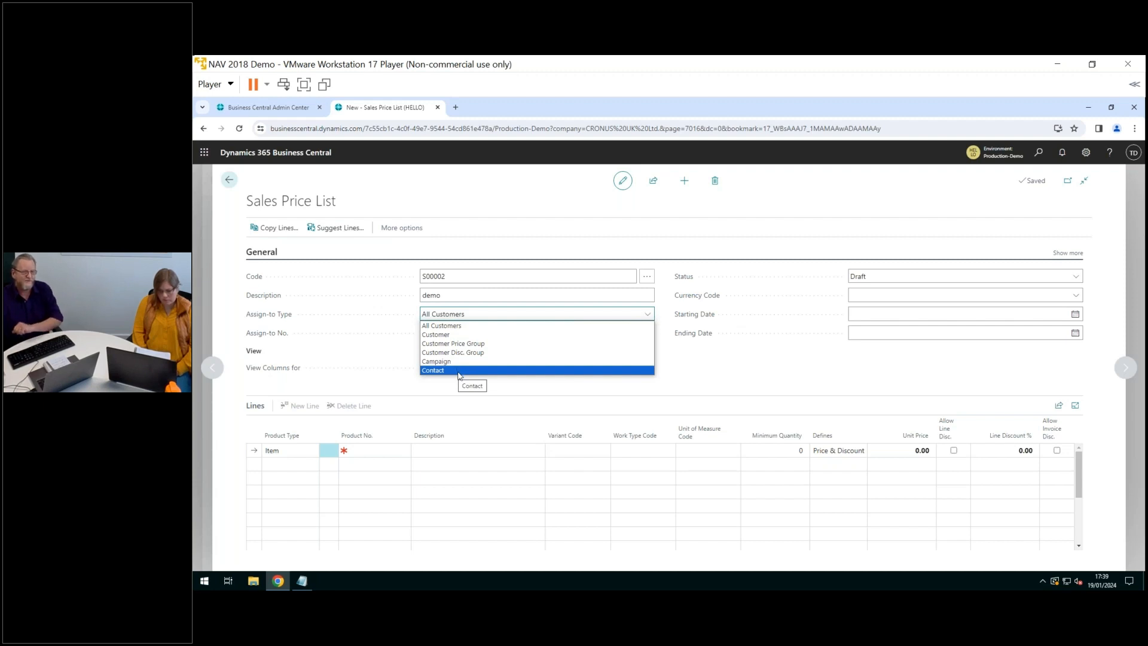
left_click(436, 336)
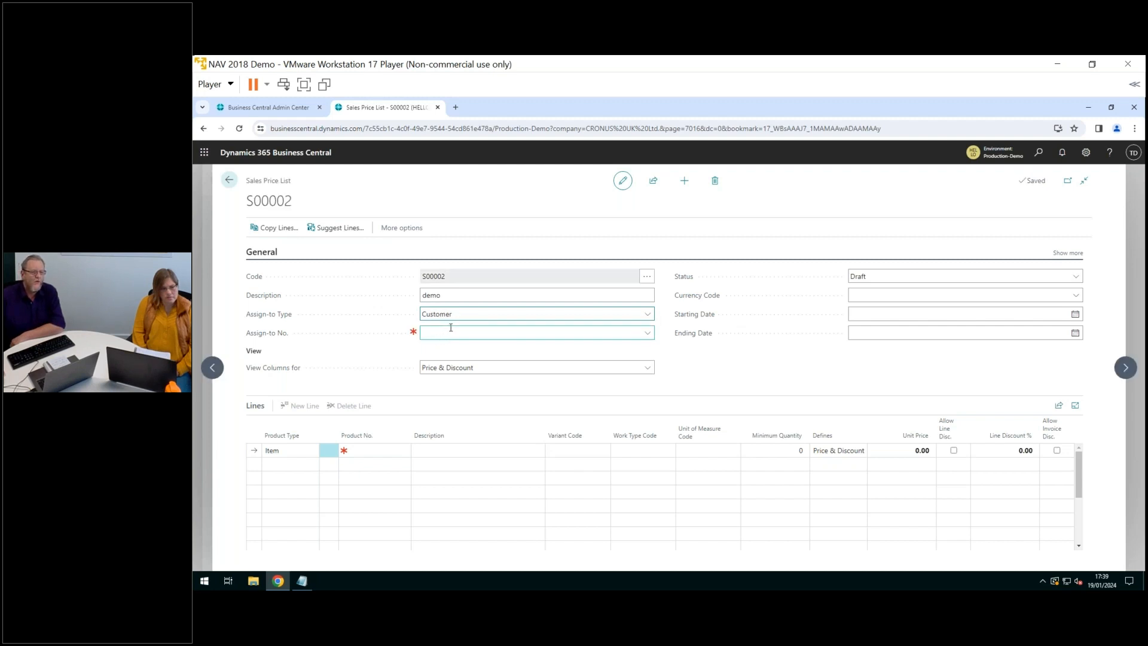
left_click(496, 333)
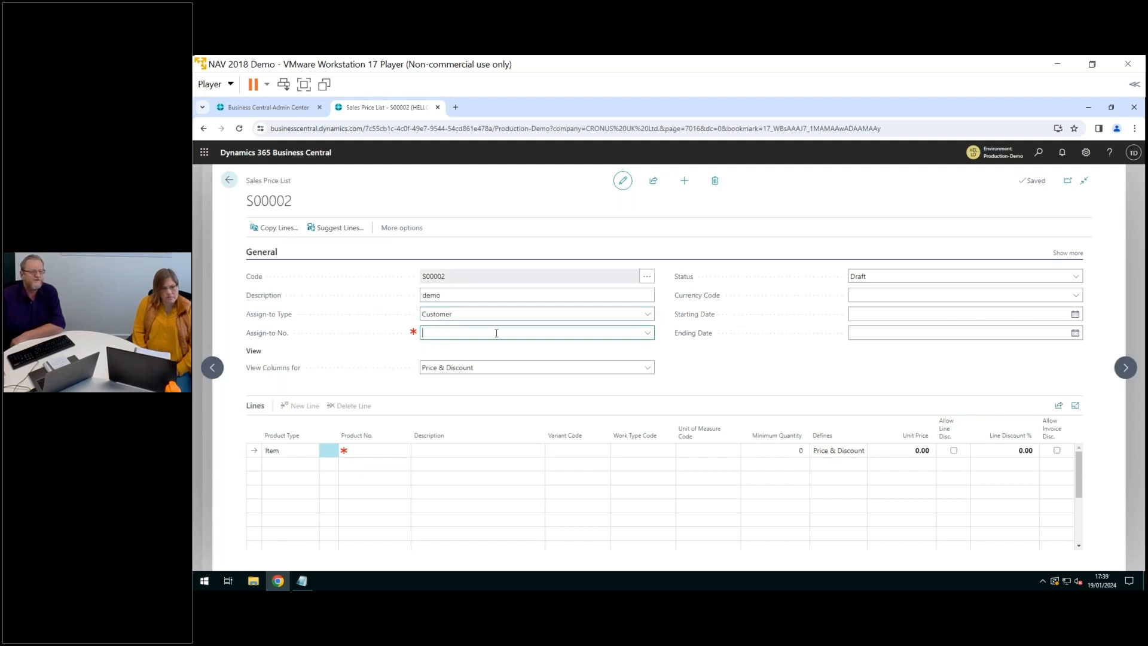
left_click(646, 330)
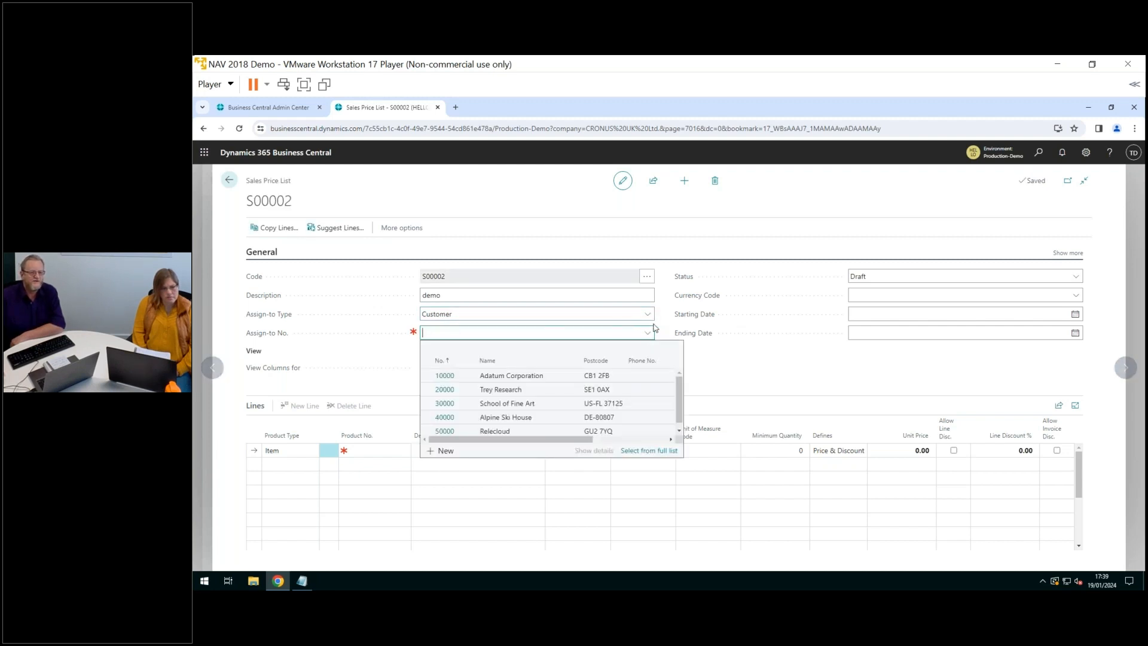
left_click(441, 407)
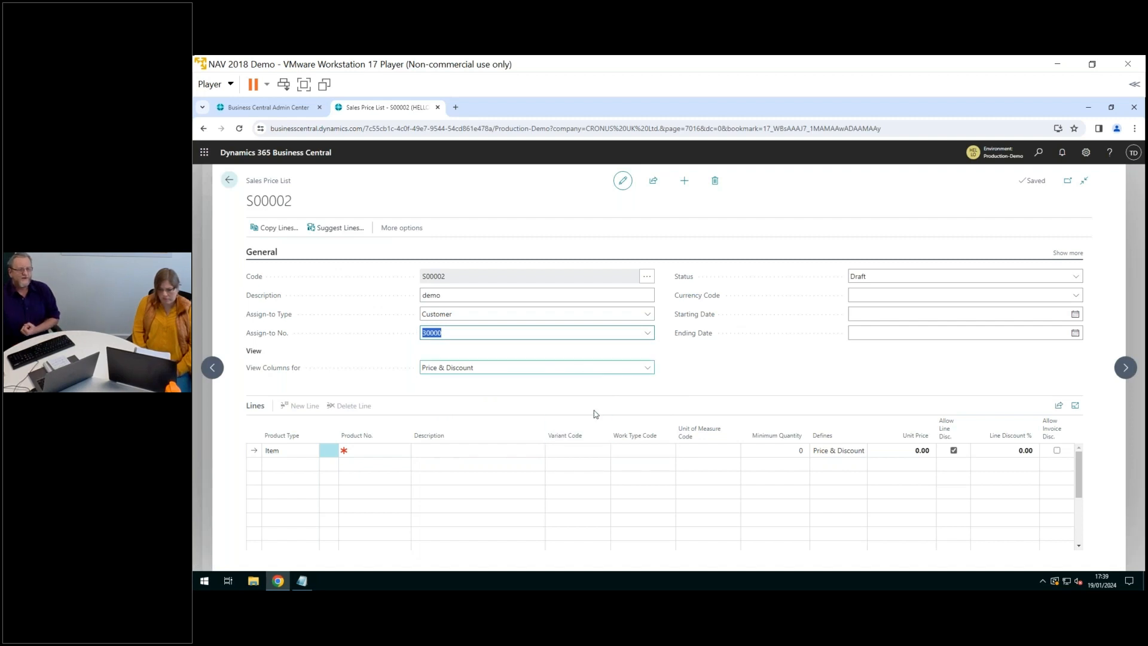
Step: Set the price list's columns view to Price and its validity from 01/02/2024 to 31/03/2024
left_click(649, 369)
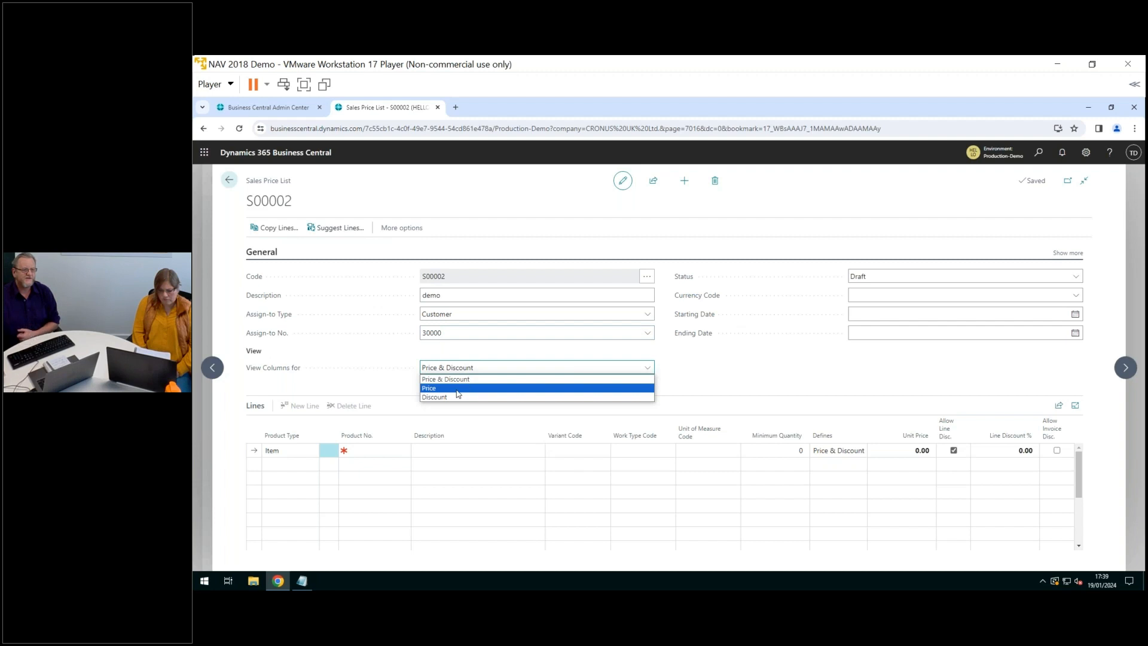
left_click(457, 389)
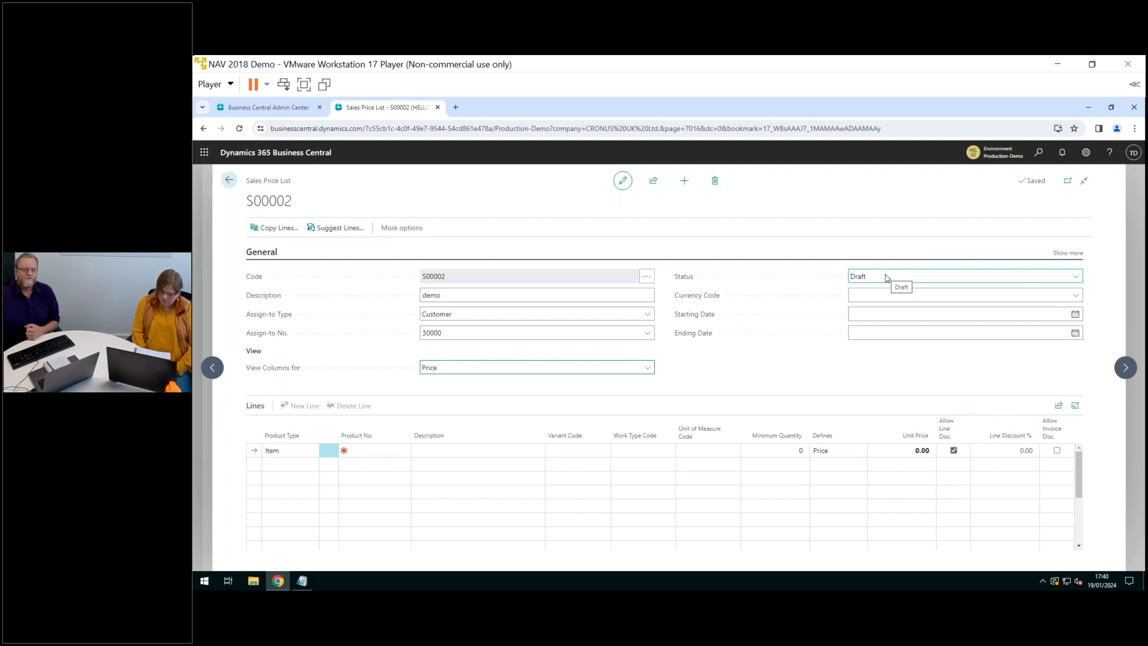
left_click(880, 312)
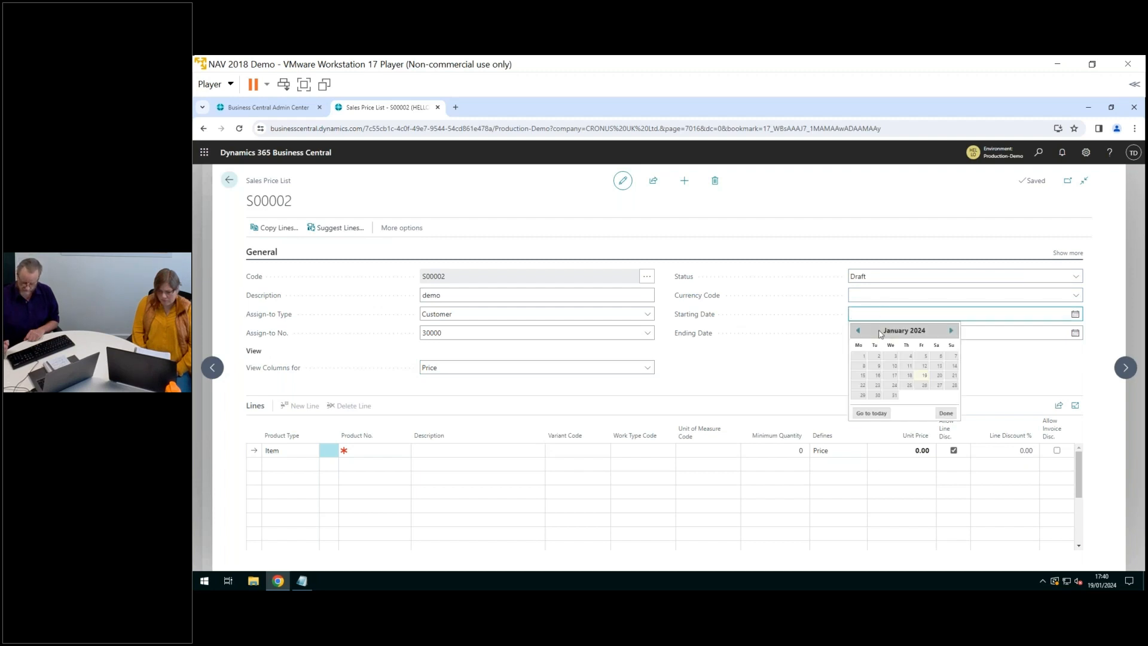
type("010224")
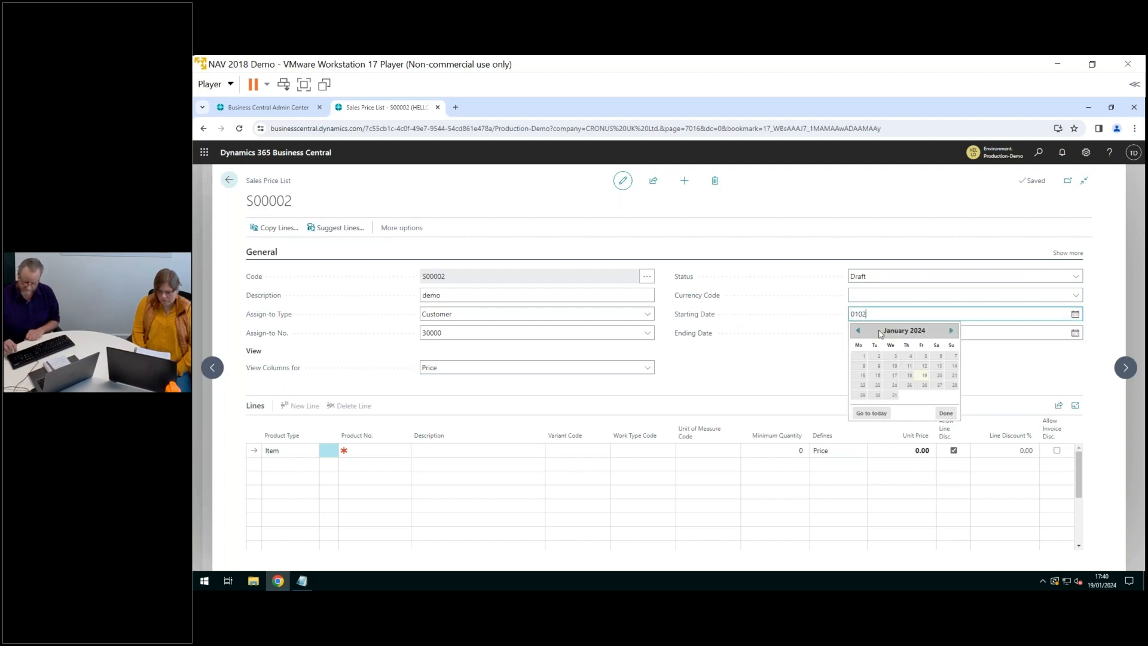
left_click(1009, 331)
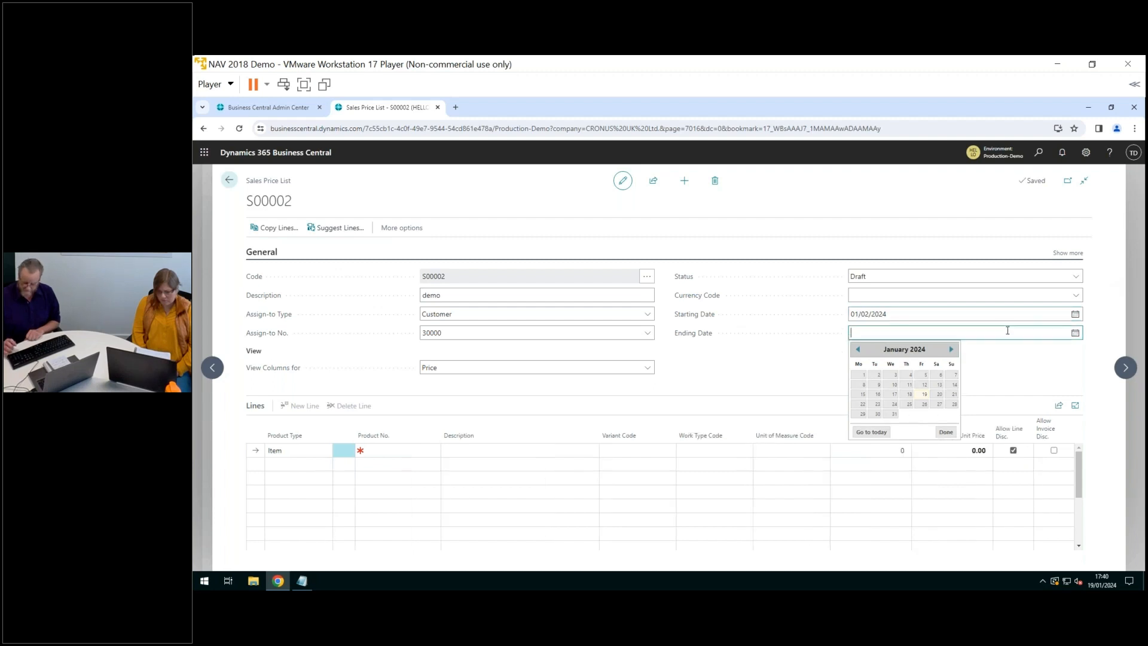
type("310324")
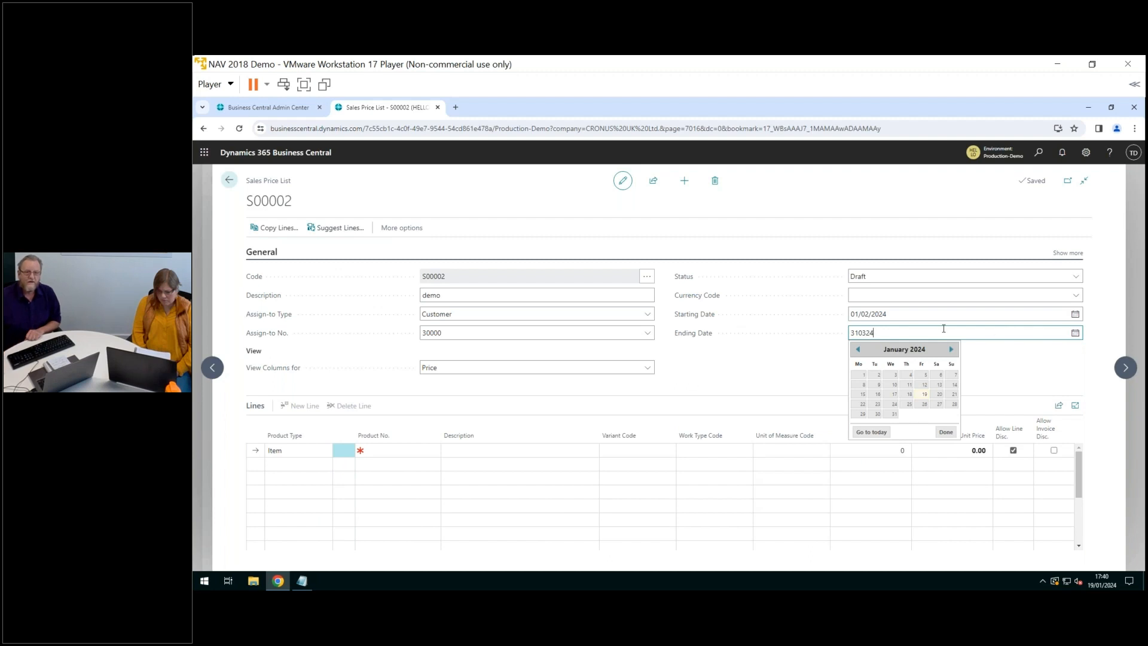
key("Return")
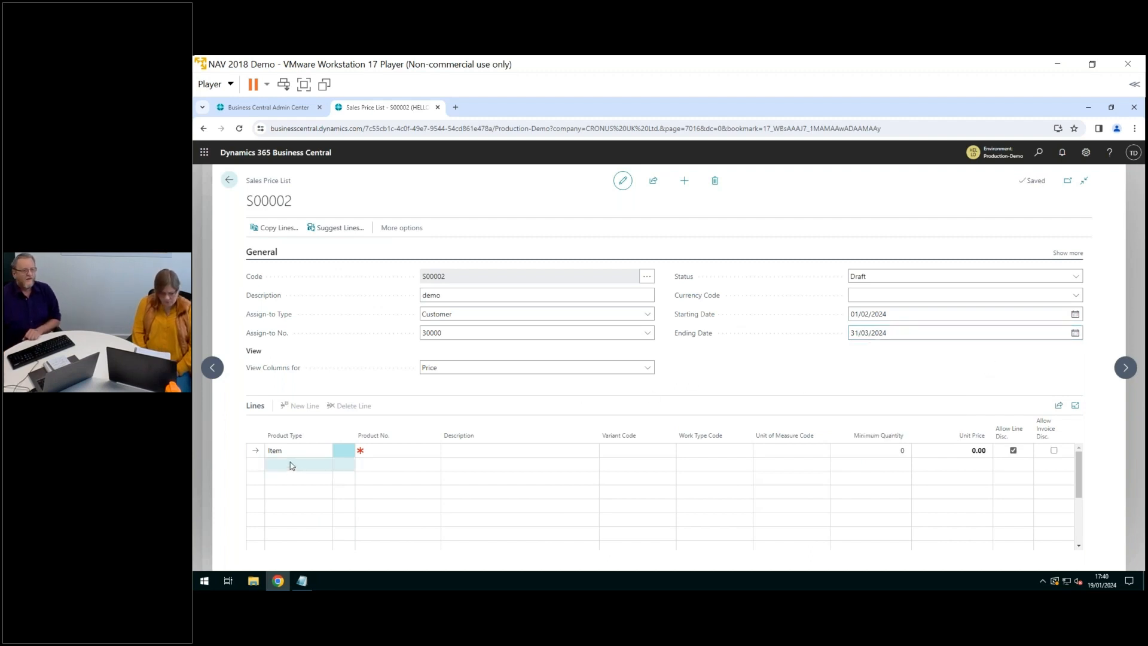
Step: Choose item 1906-S, ATHENS Mobile Pedestal, as the product on the first price list line
left_click(305, 452)
key("Tab")
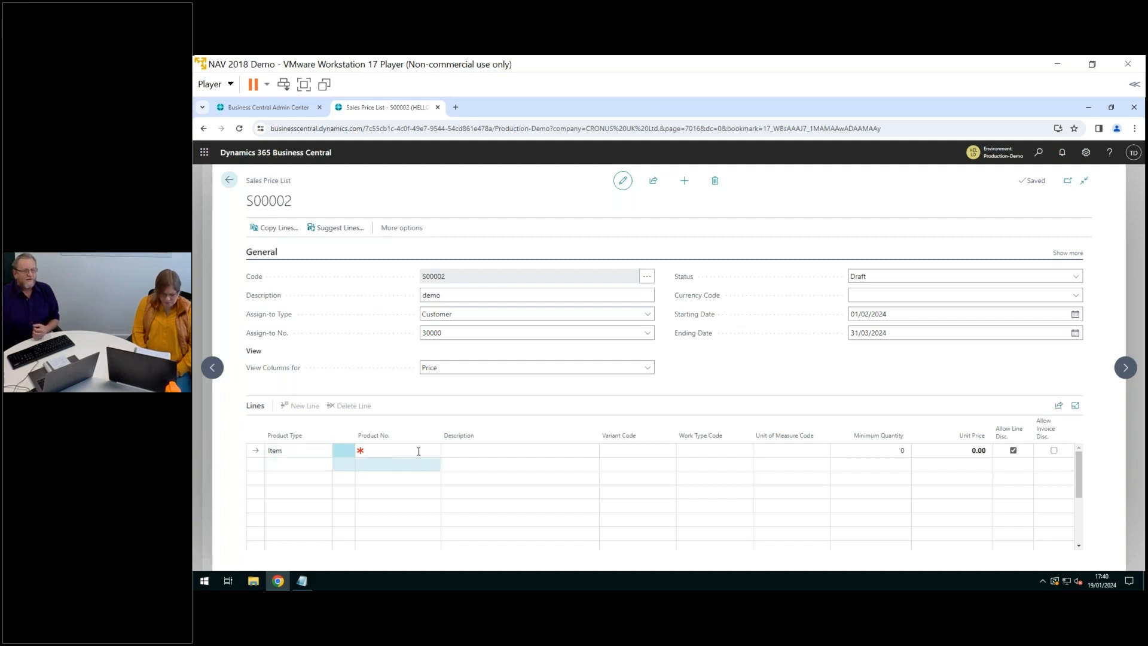
left_click(423, 449)
left_click(433, 454)
left_click(433, 455)
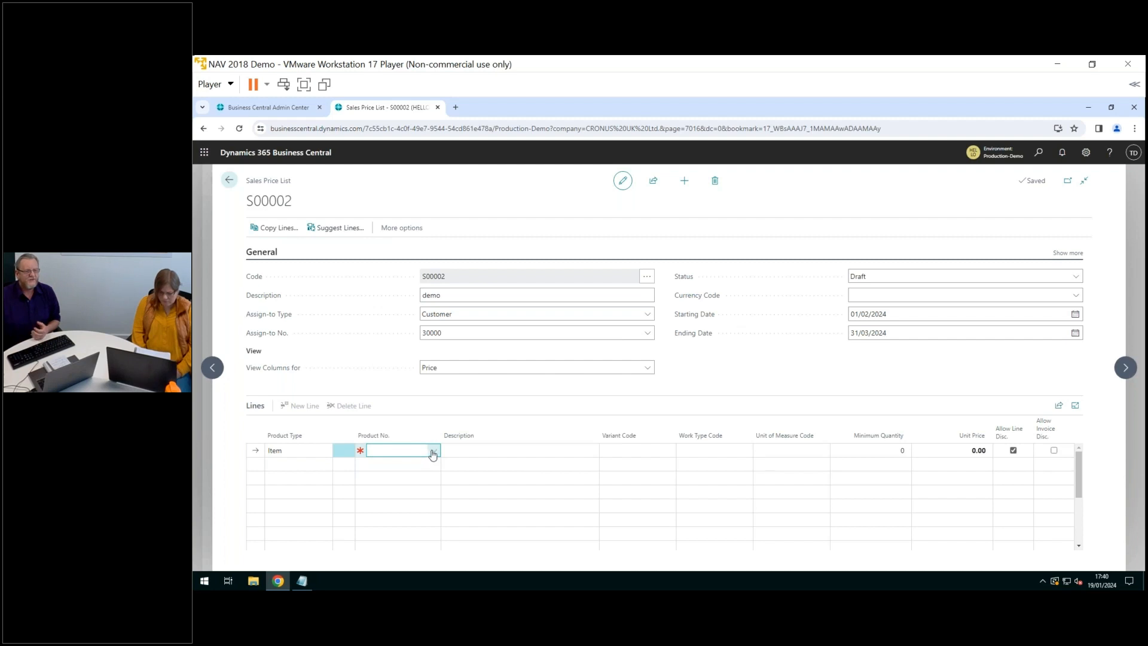
left_click(435, 453)
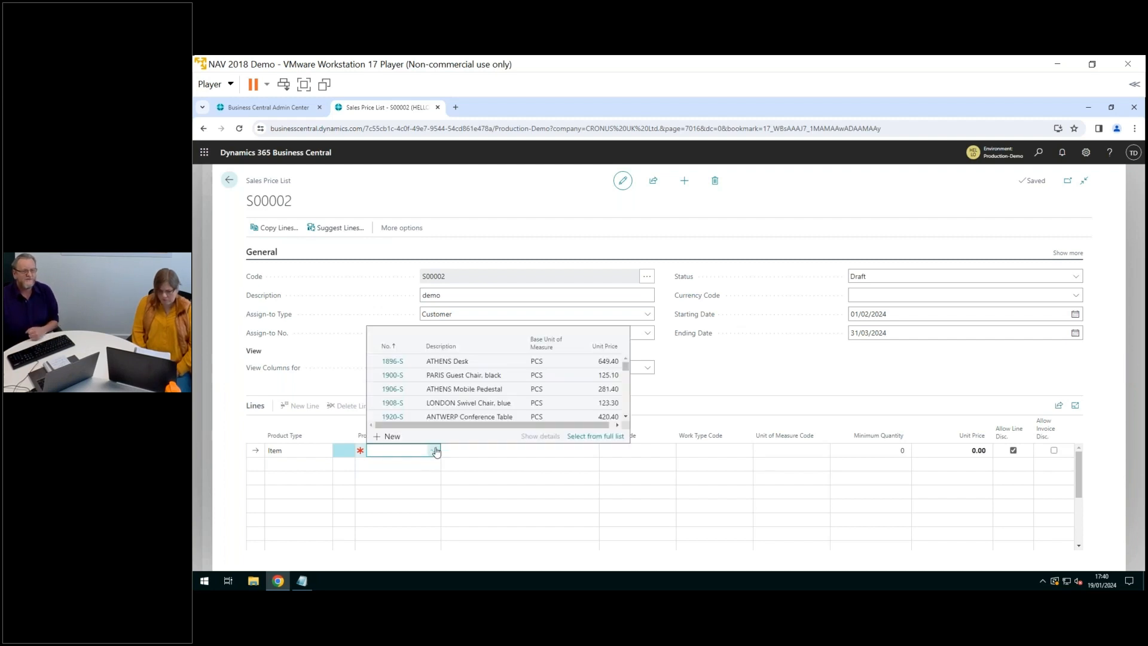
left_click(455, 390)
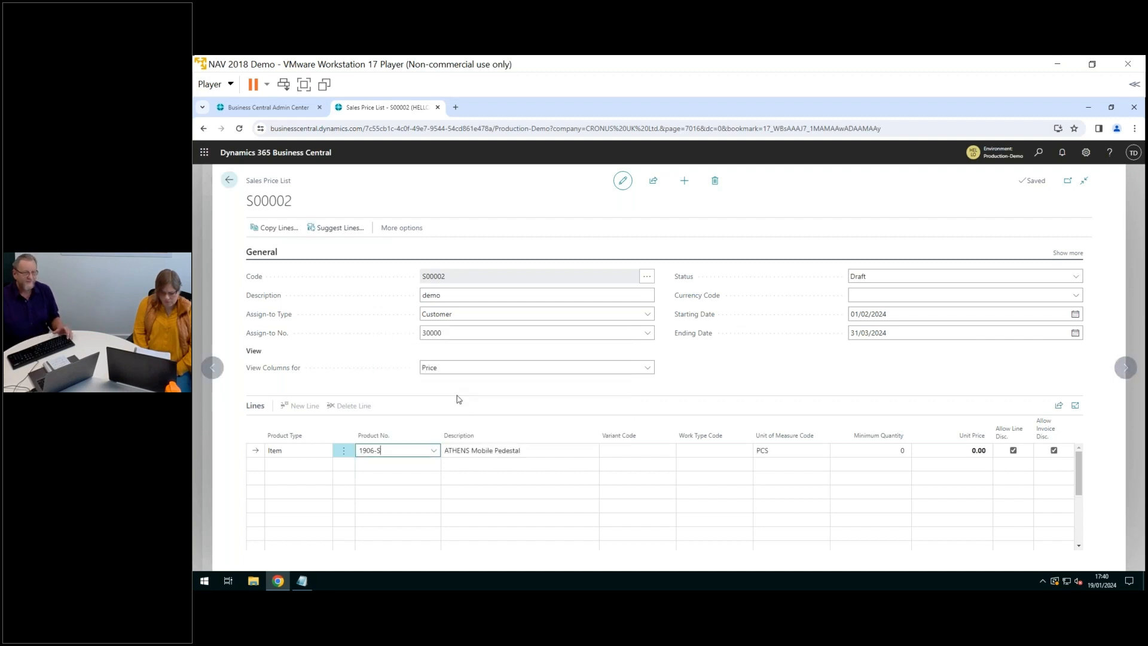
Step: Set the unit price of the ATHENS Mobile Pedestal line to 25
key("Tab")
key("Tab")
key("Tab")
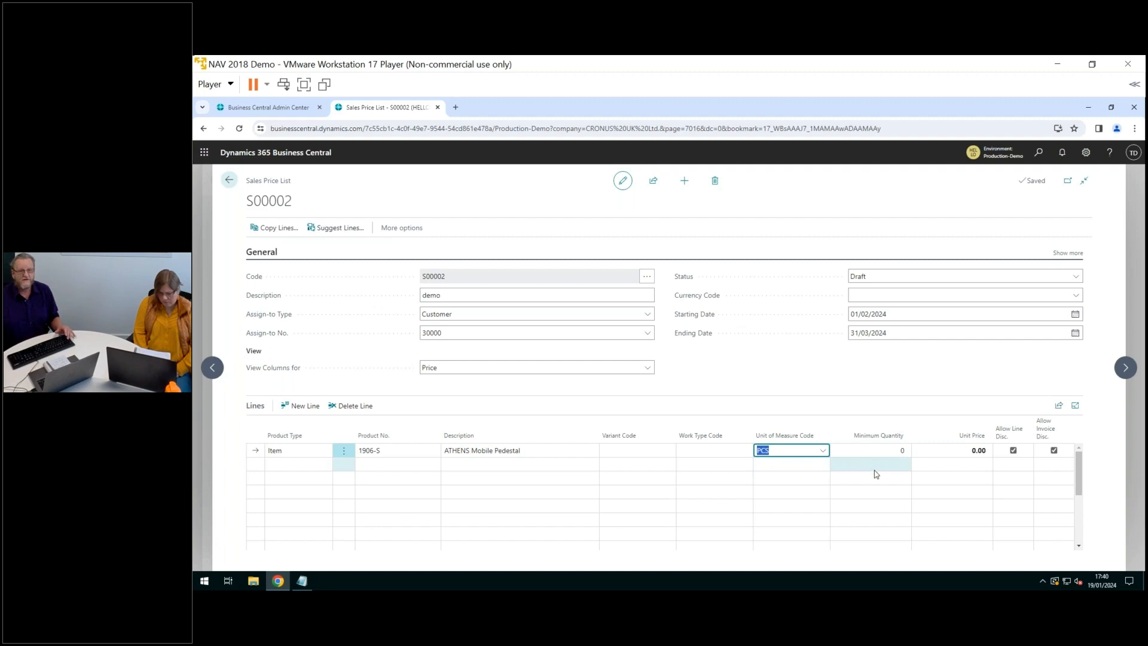
key("Tab")
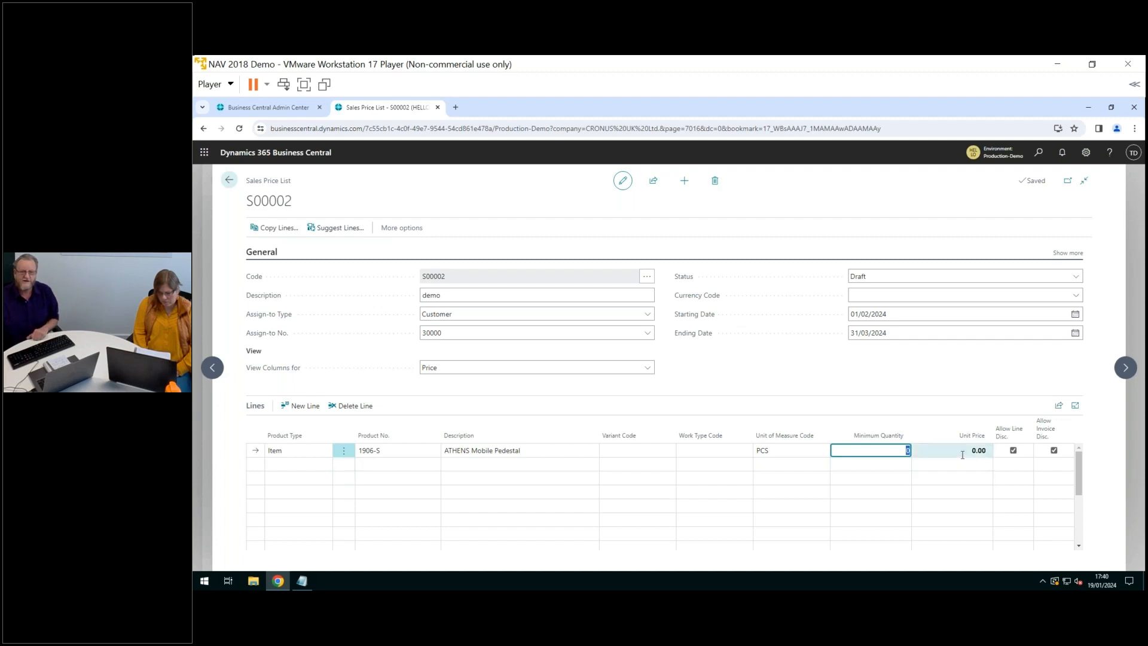
key("Tab")
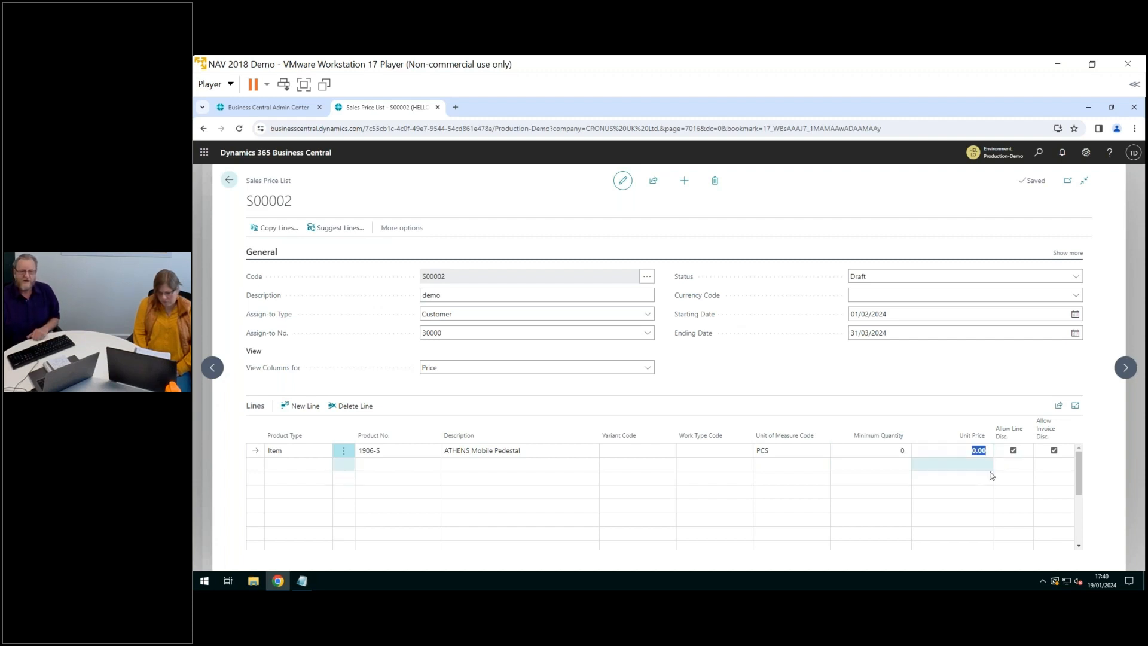
type("25")
key("Tab")
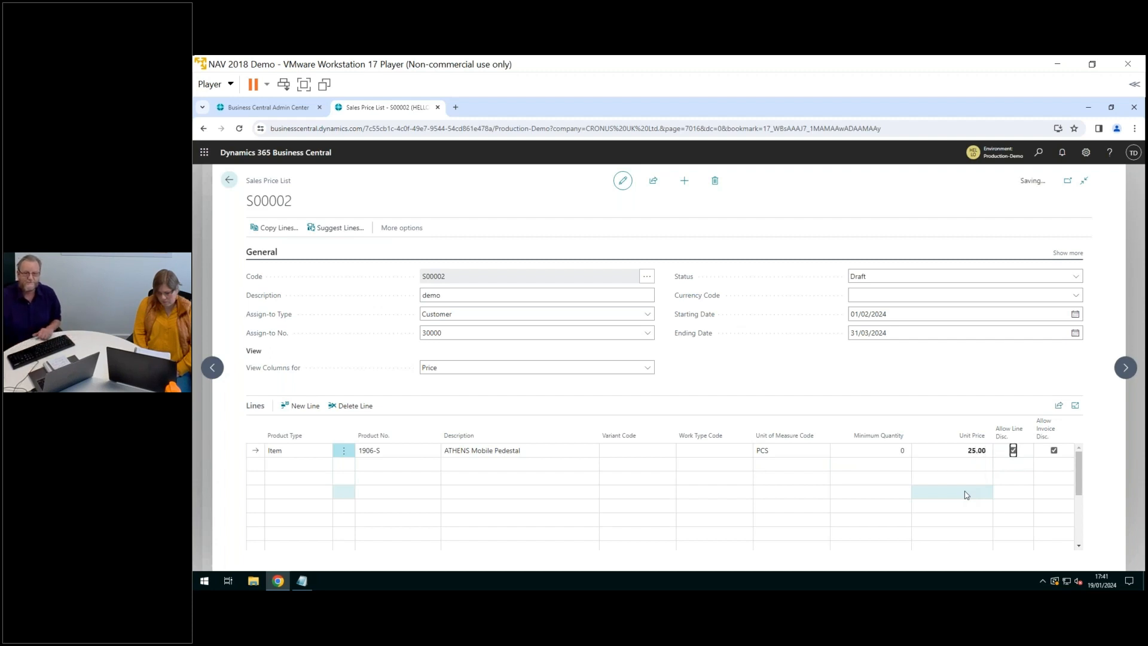
Step: Add a second price list line for item 1906-S, ATHENS Mobile Pedestal
left_click(380, 467)
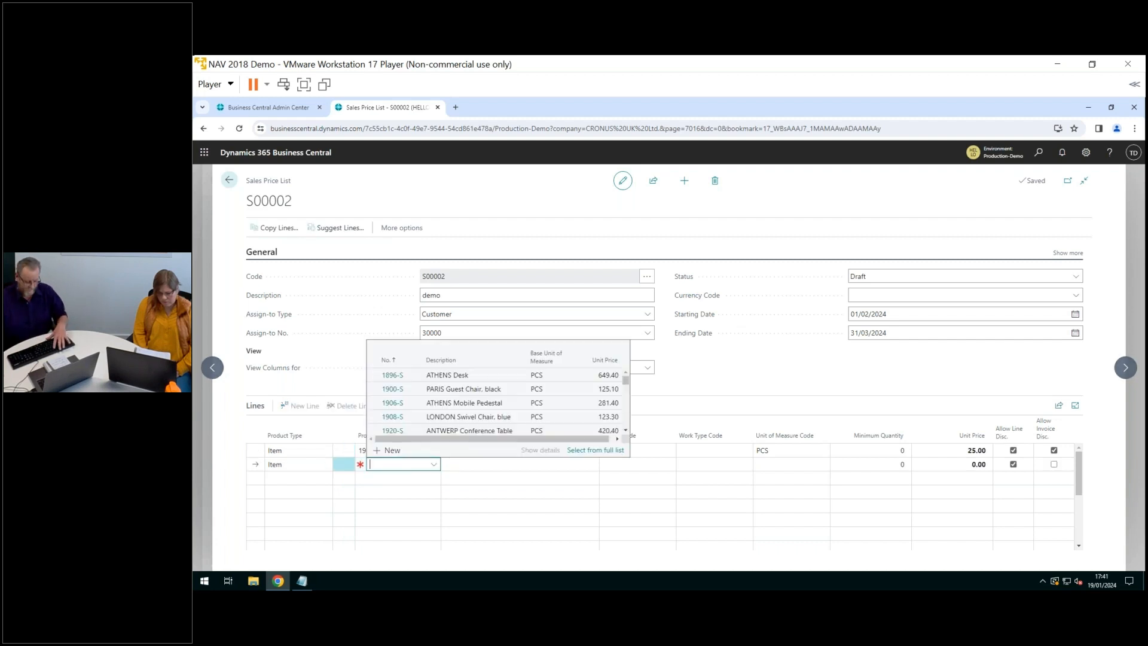
type("1906-S")
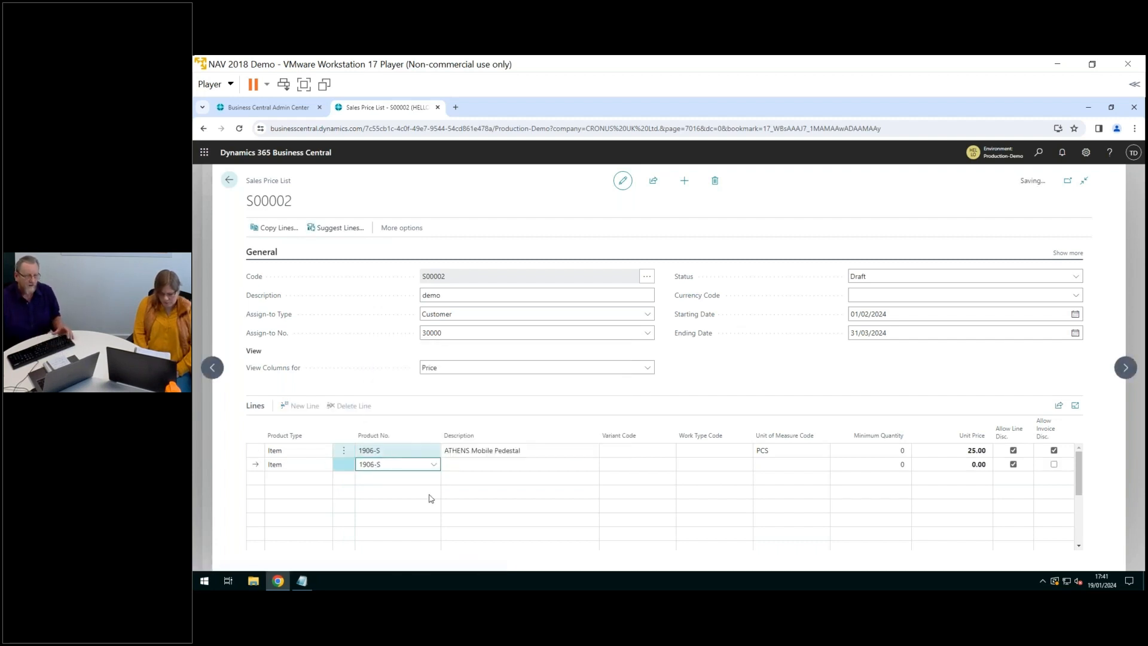
key("Tab")
key("Tab")
key("Tab")
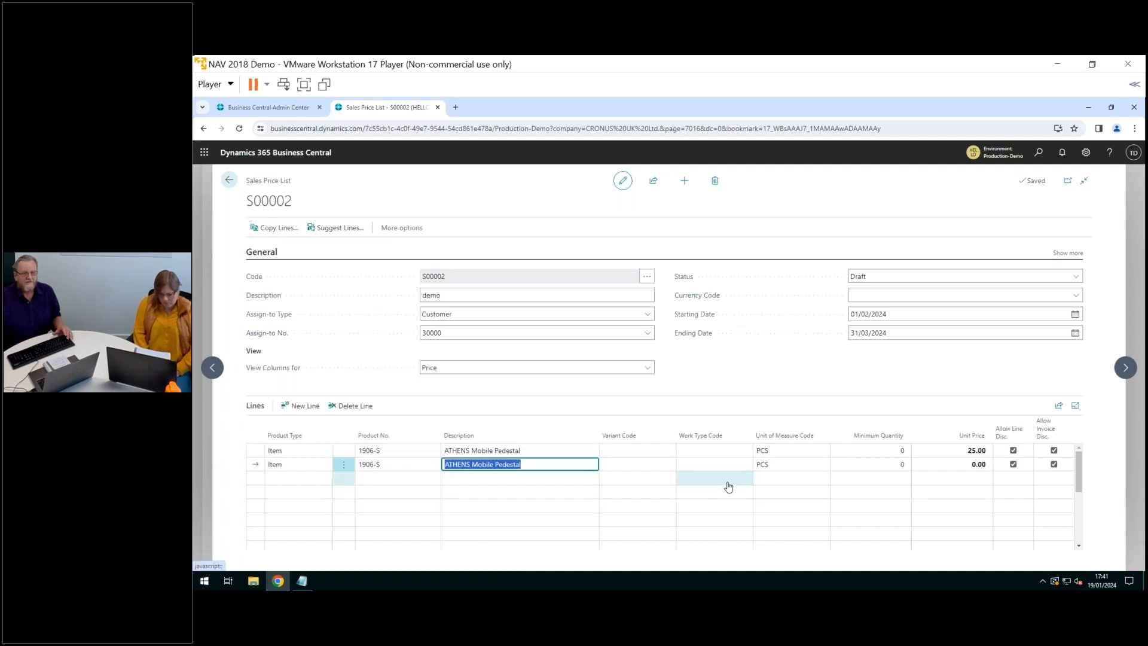
key("Tab")
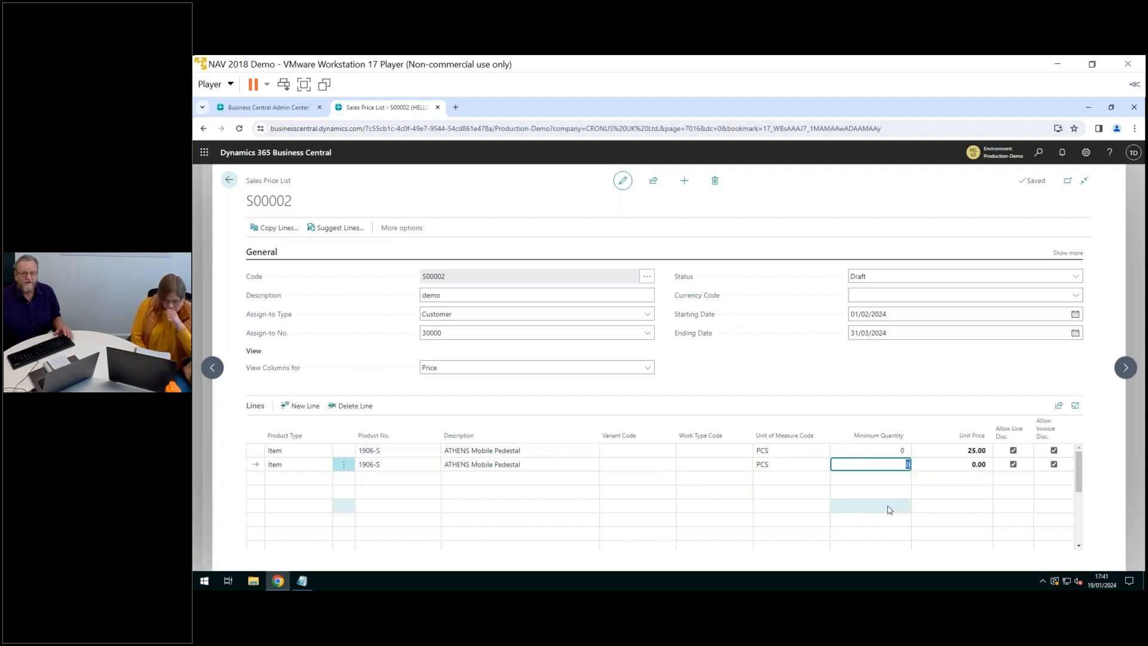
Step: Set the second line's minimum quantity to 10 and its unit price to 22.50
key("Tab")
key("shift+Tab")
type("10")
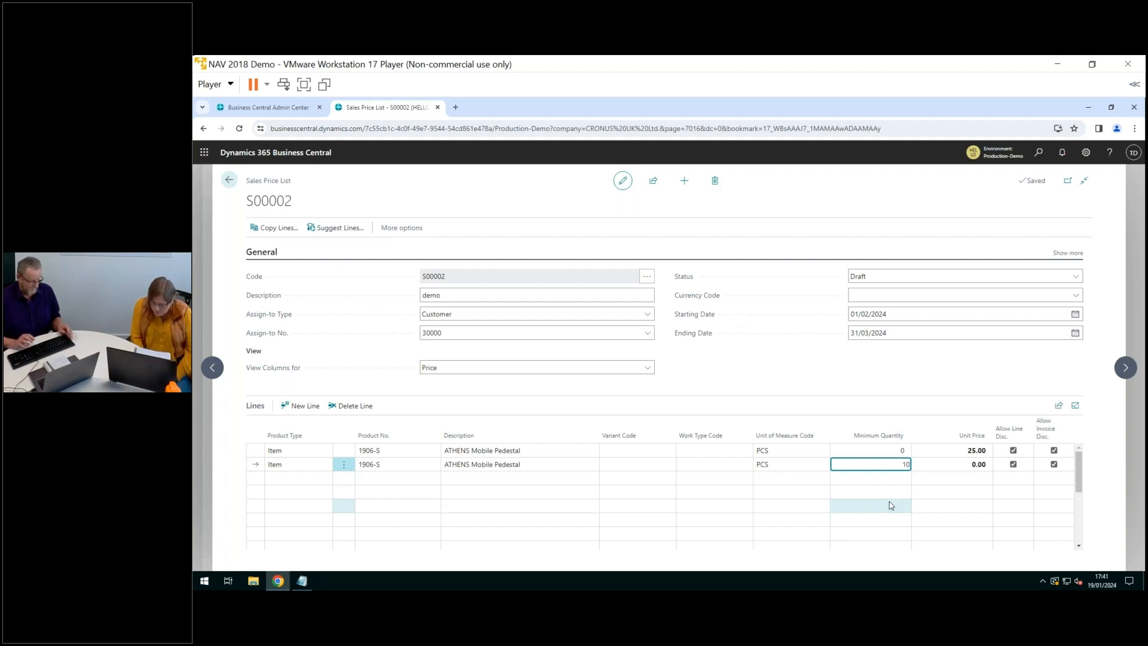
key("Tab")
type("22.50")
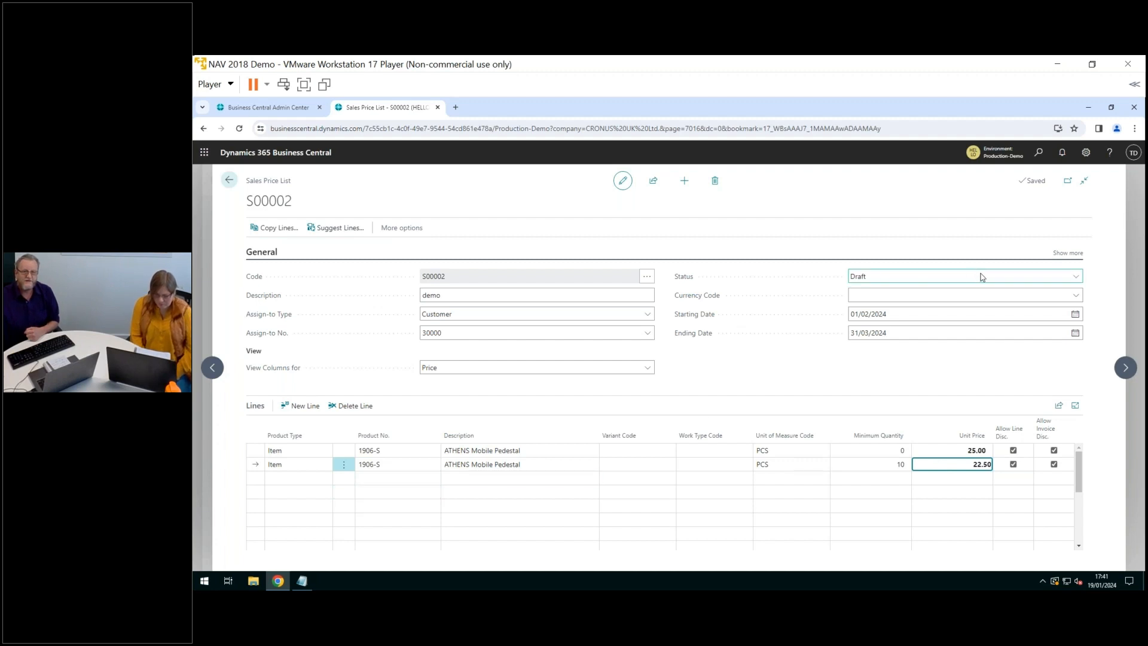
Step: Change the demo price list's status to Active and accept the status update
left_click(1076, 278)
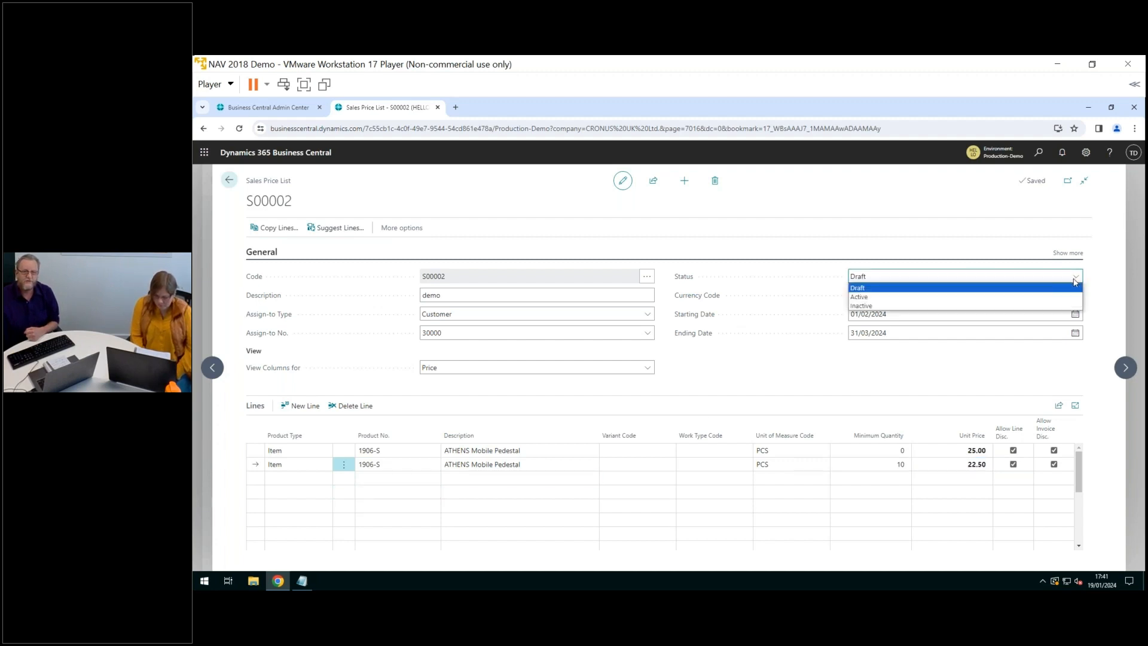
left_click(916, 297)
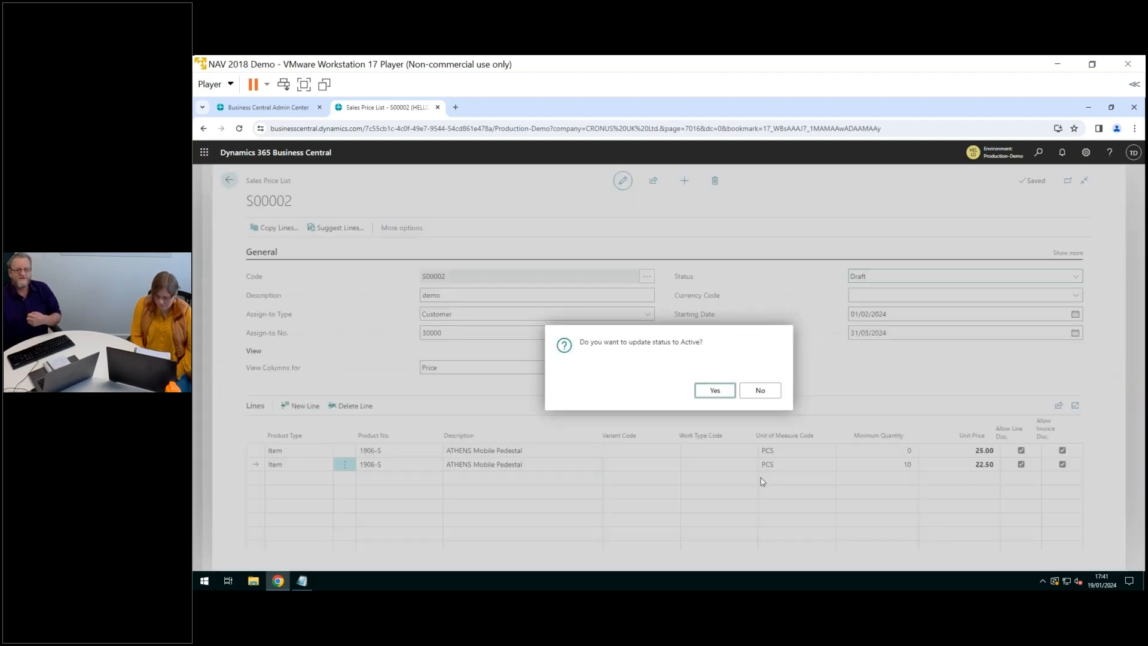
left_click(715, 390)
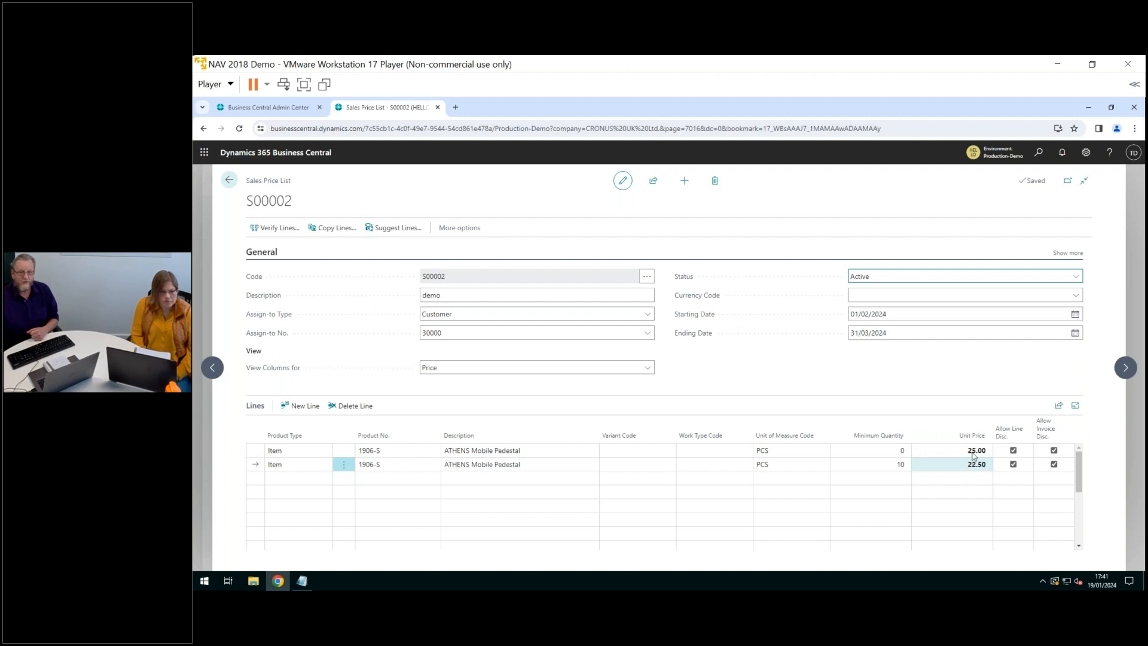
Step: Change the demo price list's status to Inactive and accept the status update
left_click(1076, 278)
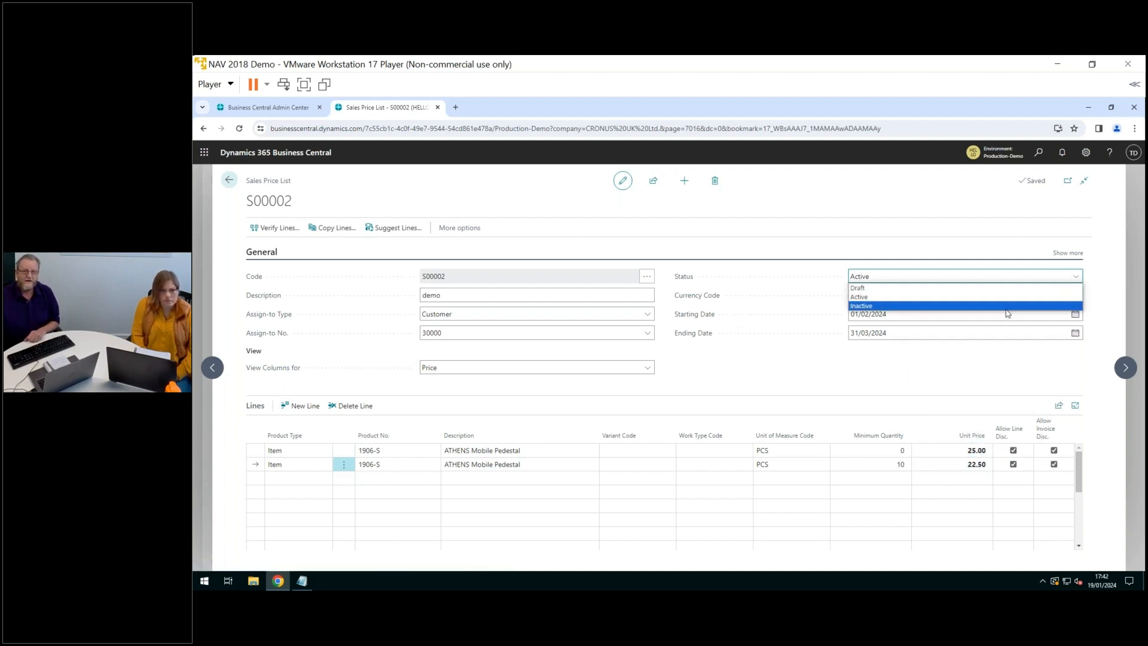
key("Escape")
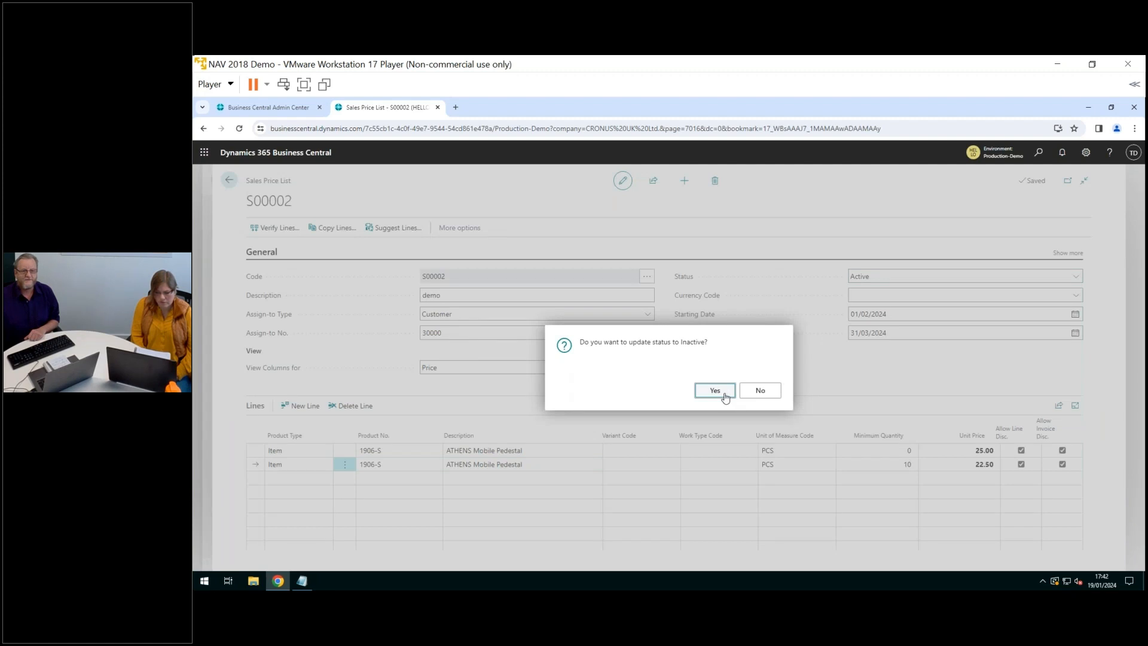
left_click(725, 395)
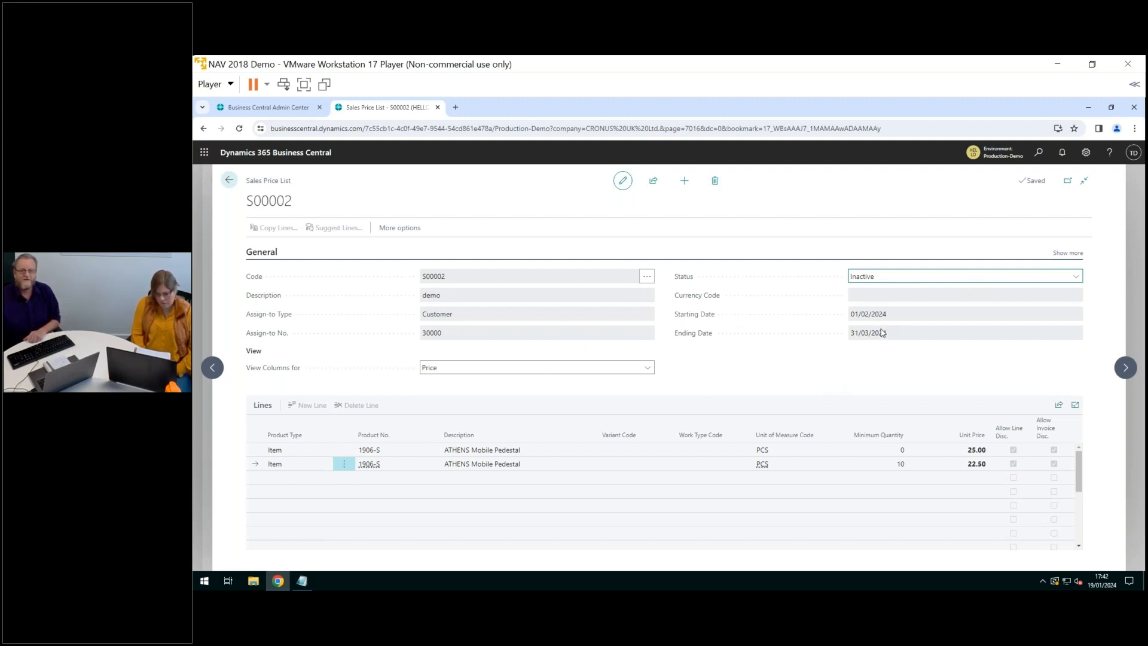
Step: Examine the price list's additional VAT and line default fields, and return to the overview of sales price lists
left_click(1067, 255)
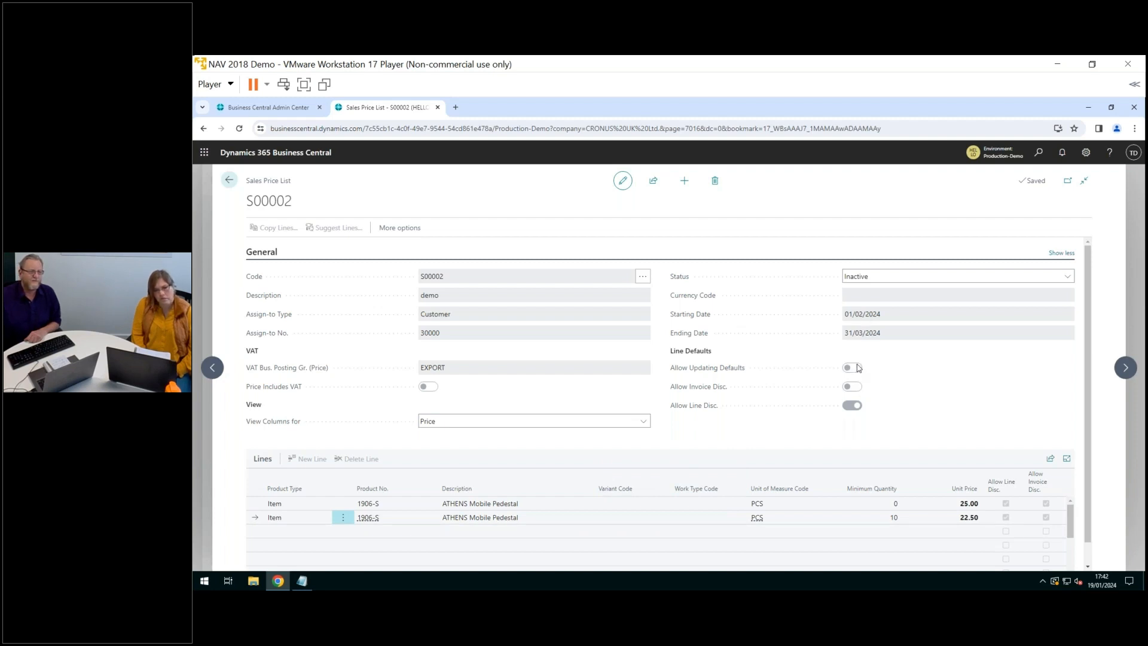
left_click(627, 183)
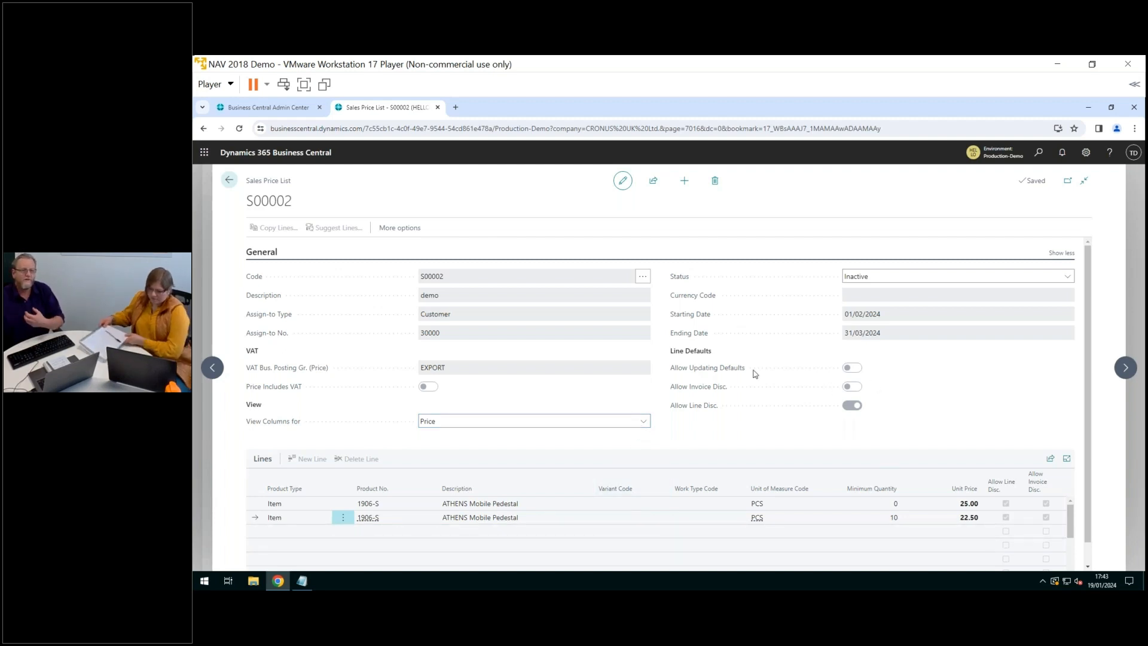
left_click(229, 182)
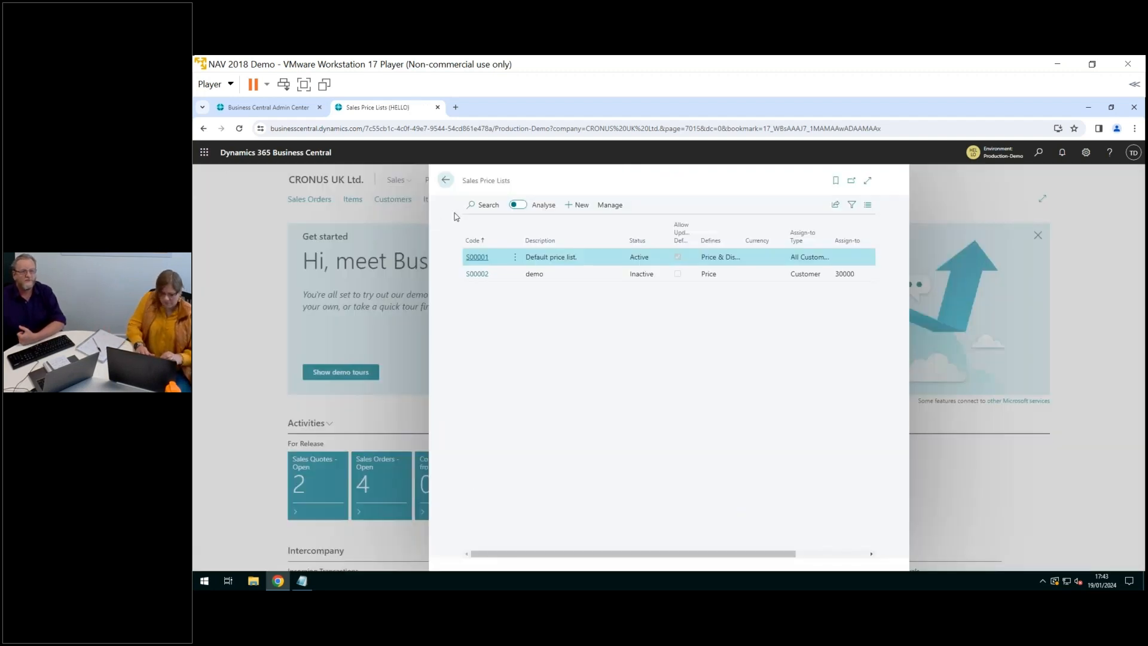
Step: Create another sales price list for all customers with the description demo2 and allow updating defaults on it
left_click(585, 207)
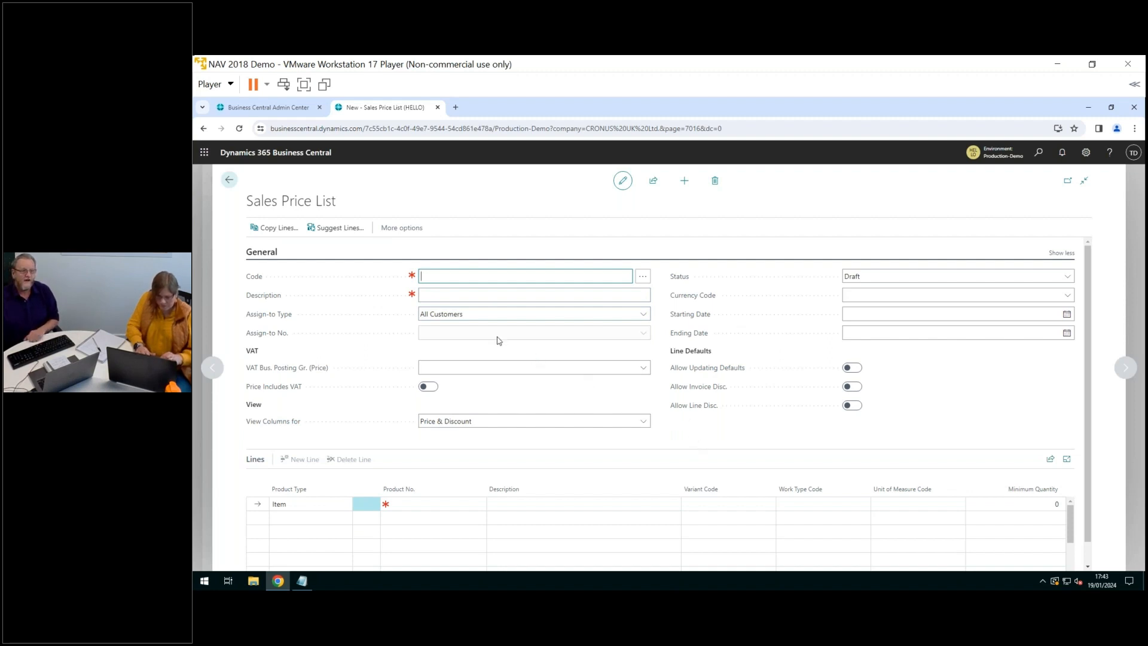
left_click(287, 230)
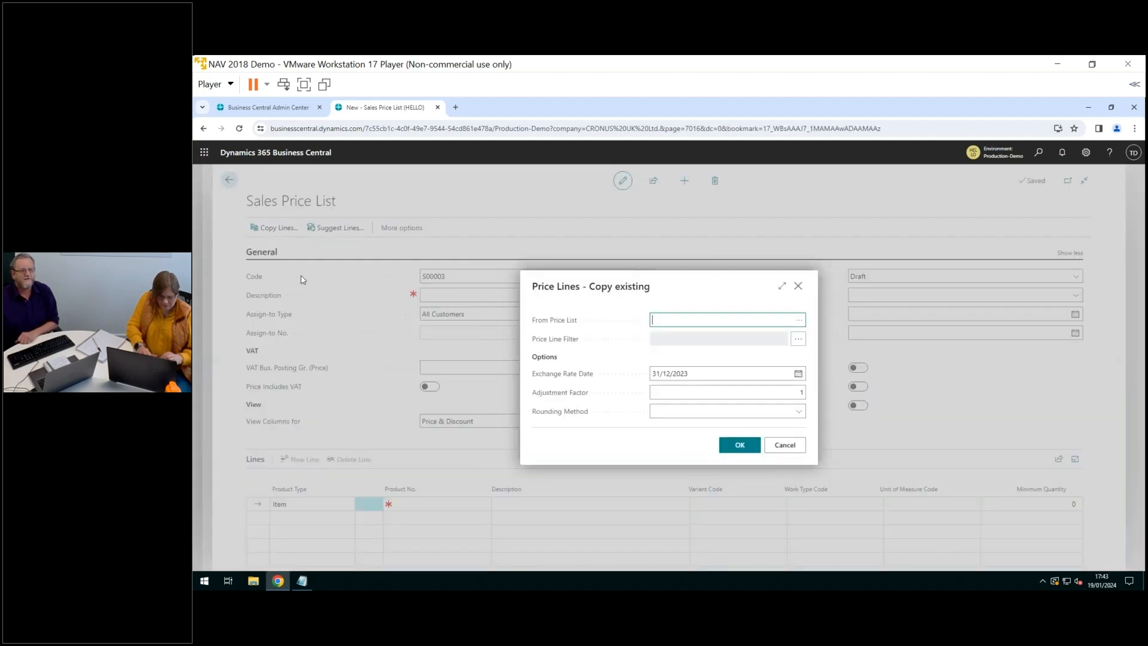
left_click(790, 446)
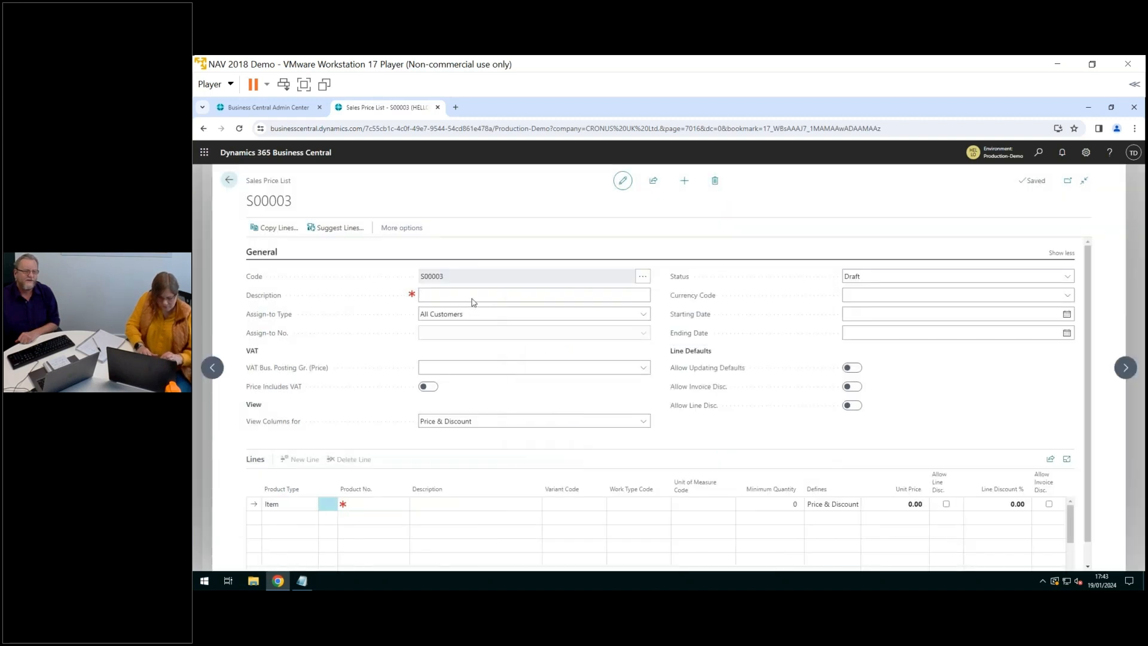
left_click(473, 298)
type("demo2")
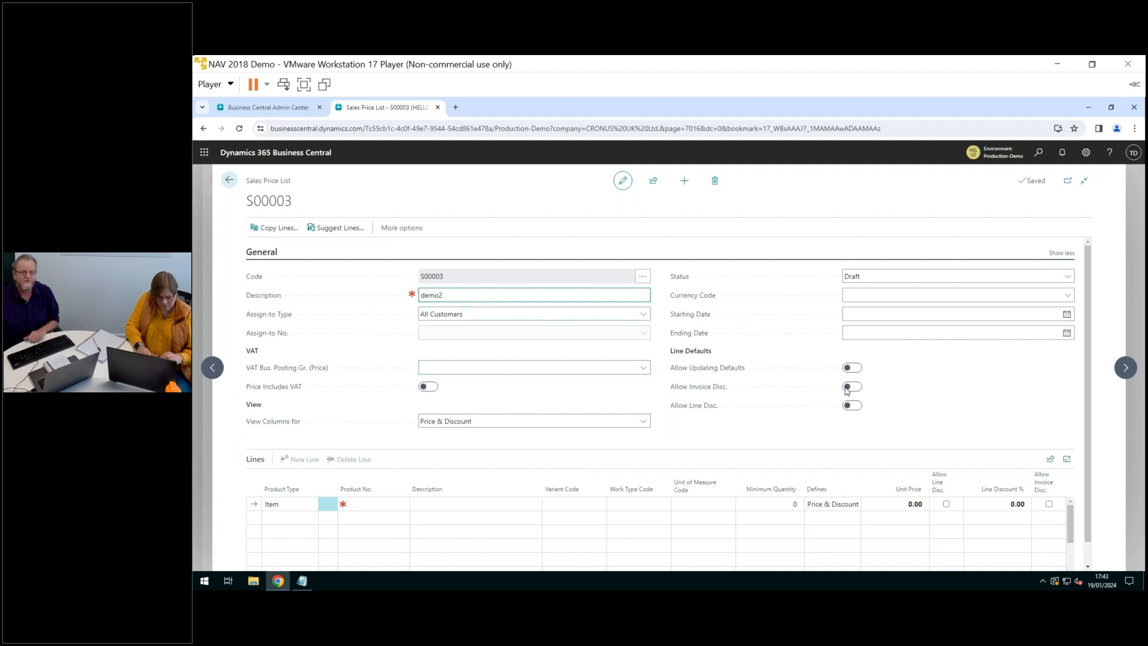
left_click(854, 367)
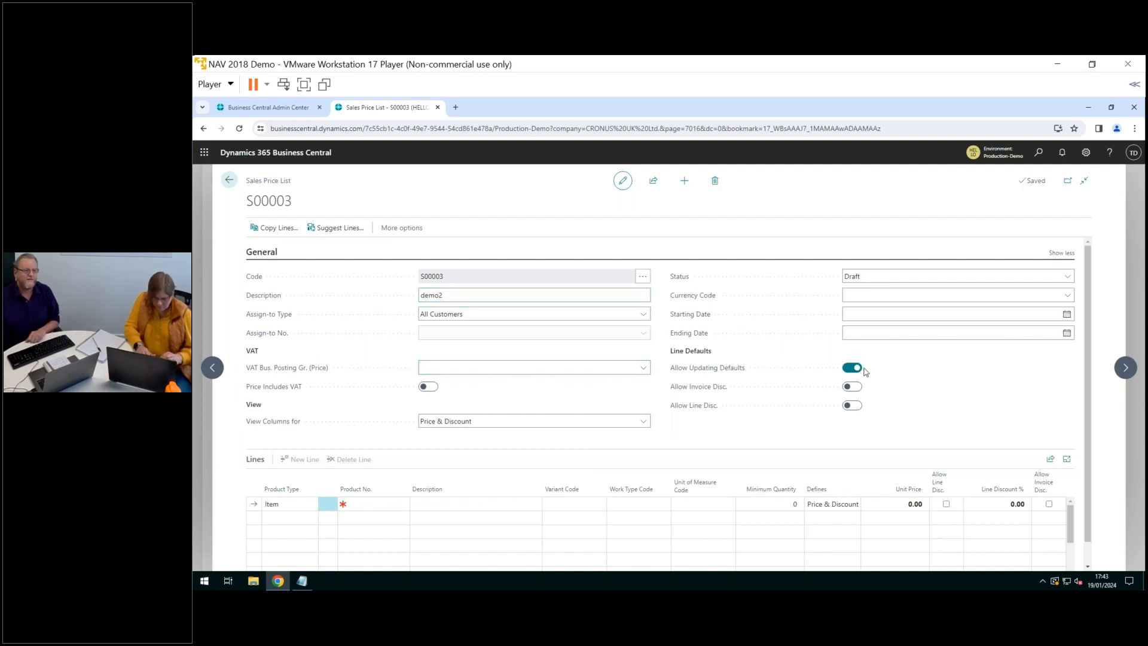
Step: Copy the lines of the default price list S00001 into the demo2 price list with an adjustment factor of 1.1
left_click(278, 228)
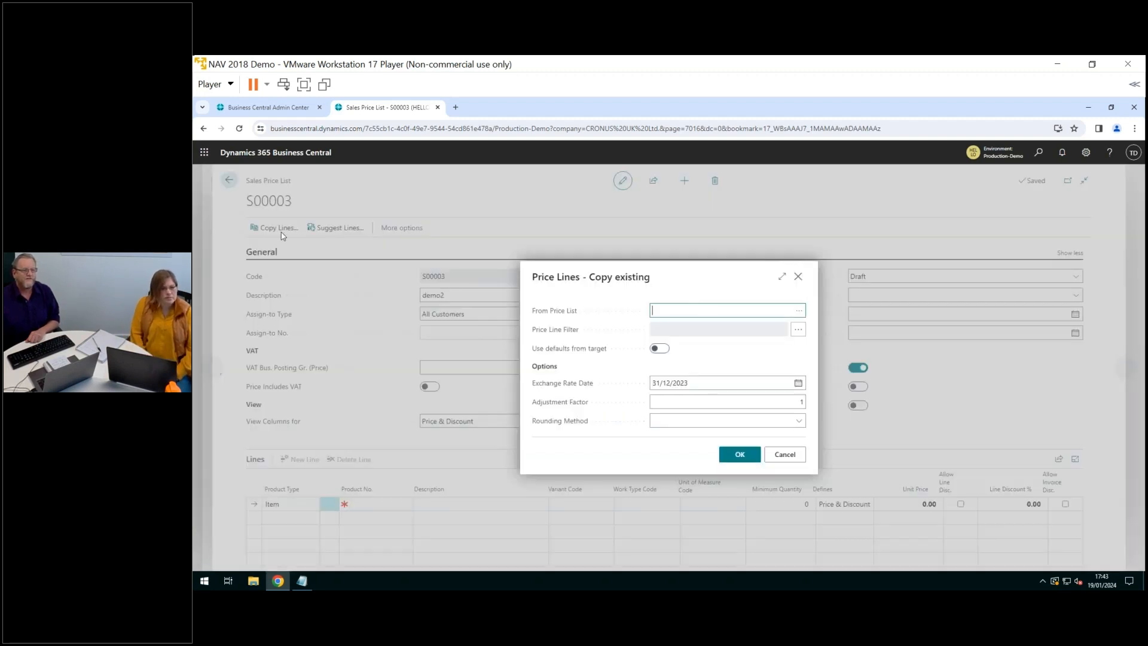
left_click(800, 313)
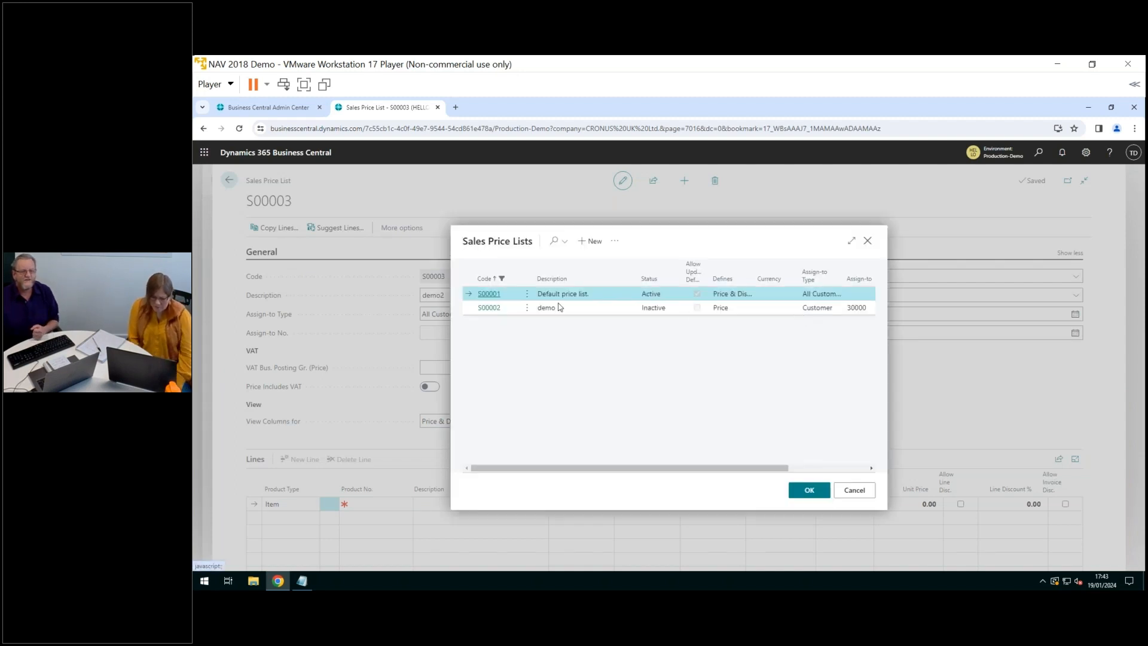
left_click(484, 294)
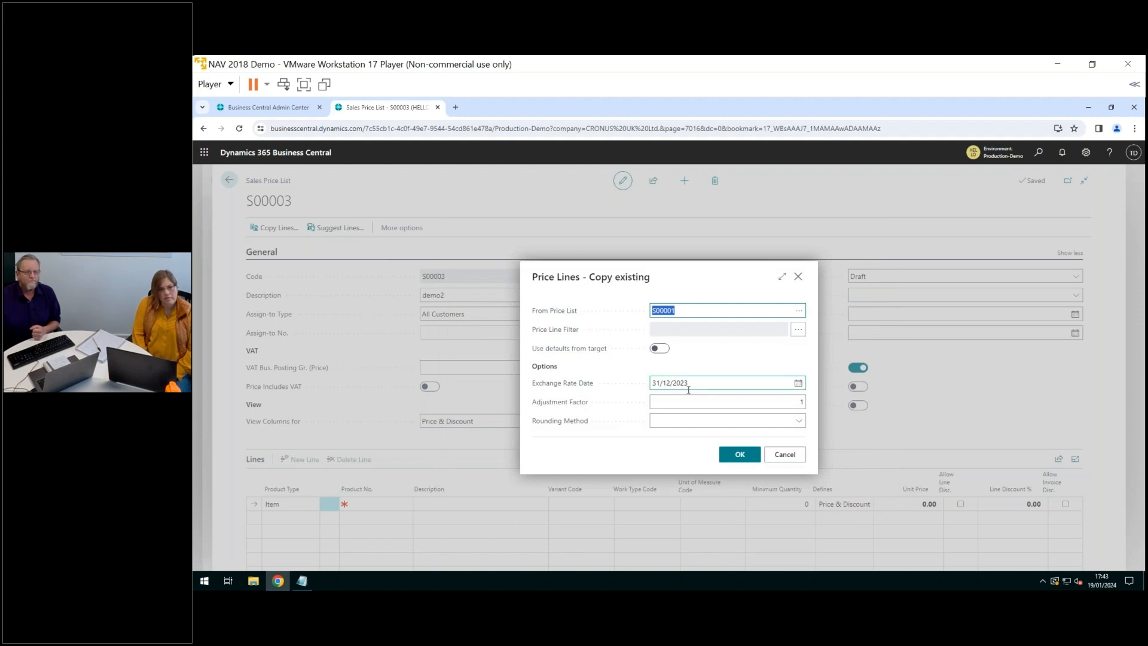
left_click(713, 401)
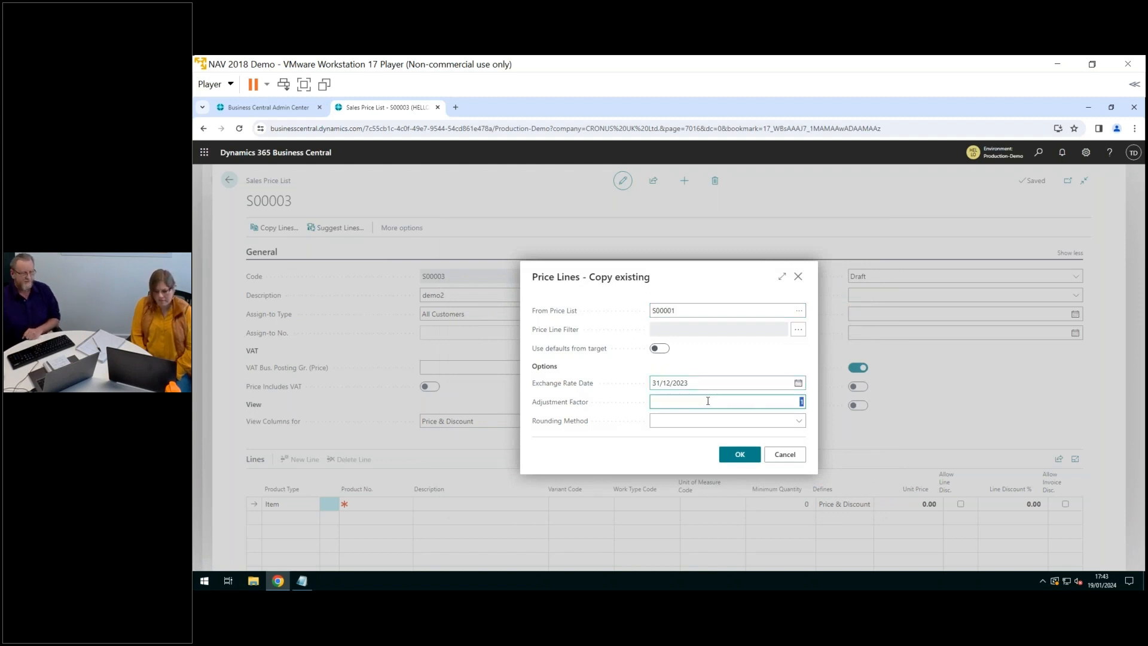
type("1.1")
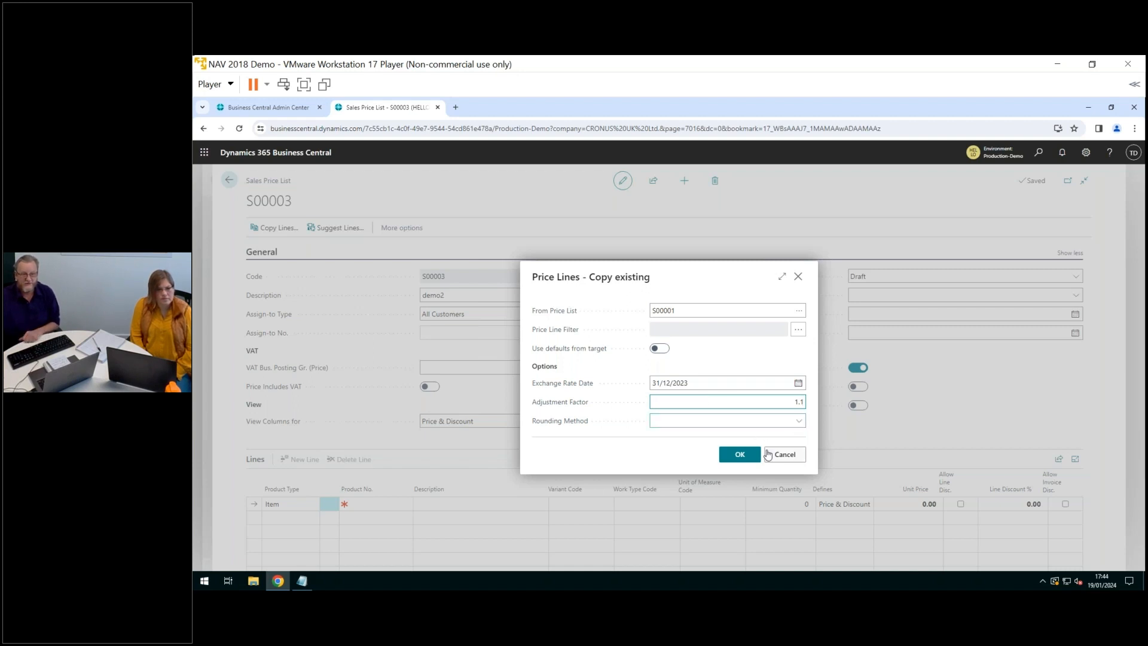
left_click(740, 454)
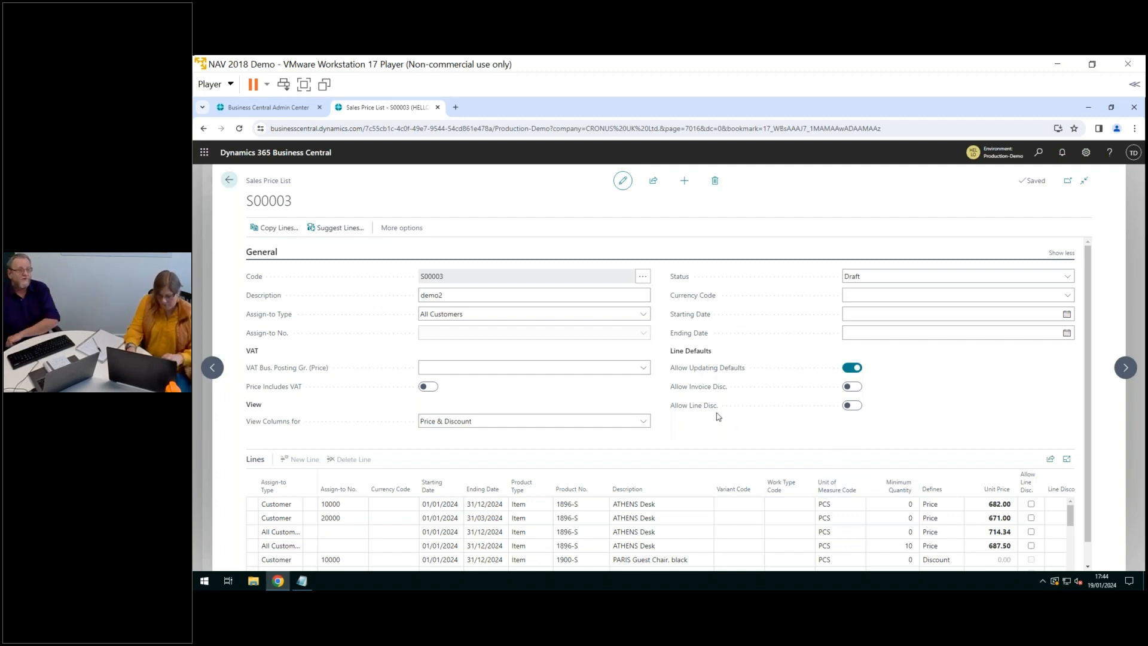
Step: Create a further sales price list with the description demo3 and allow updating defaults on it
left_click(230, 181)
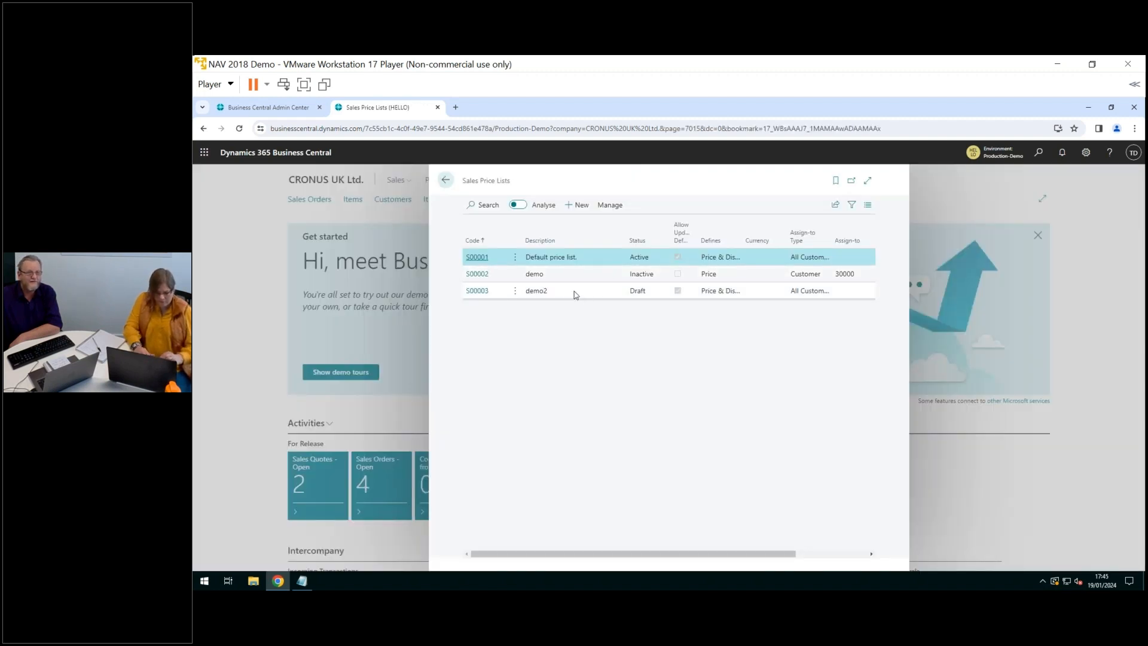
left_click(575, 207)
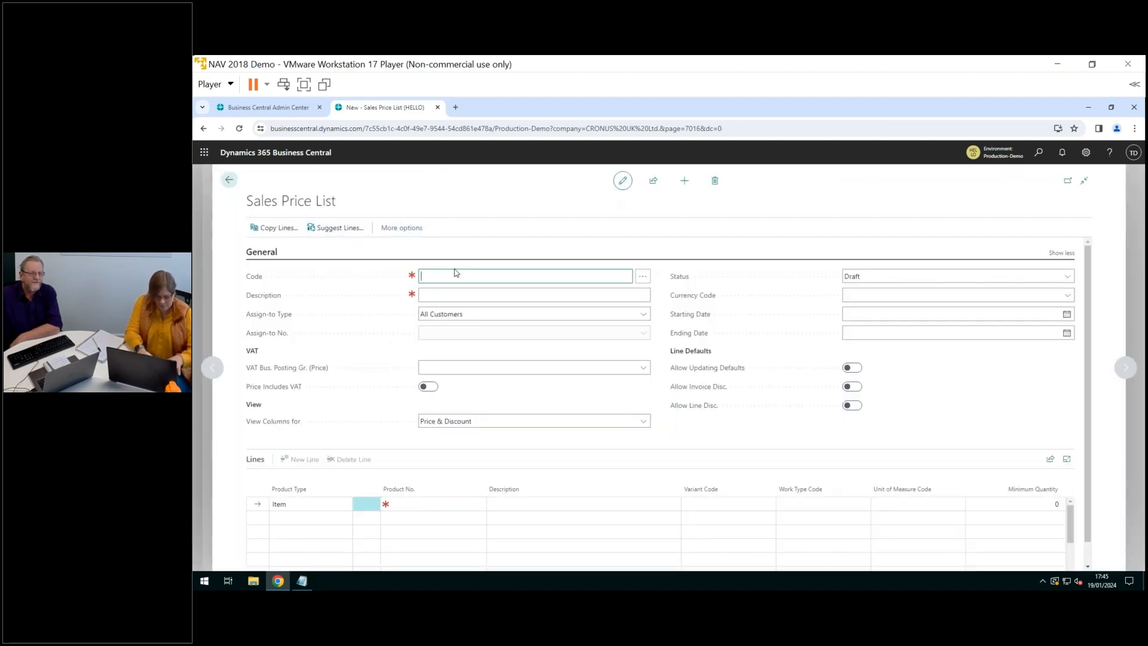
left_click(463, 295)
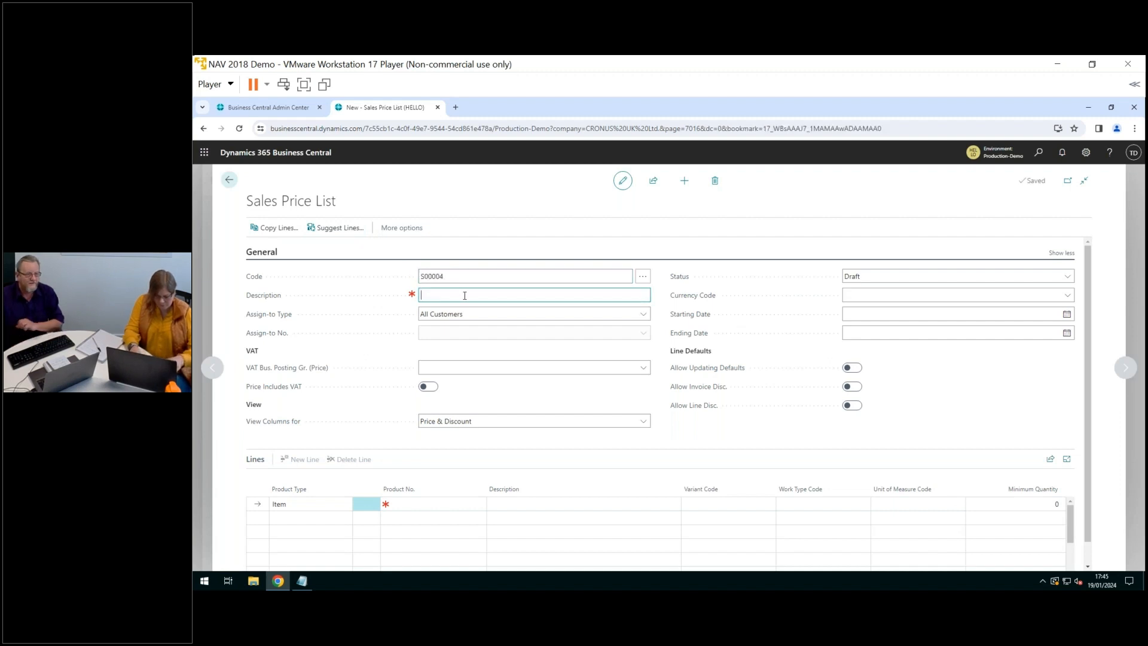
type("demo3")
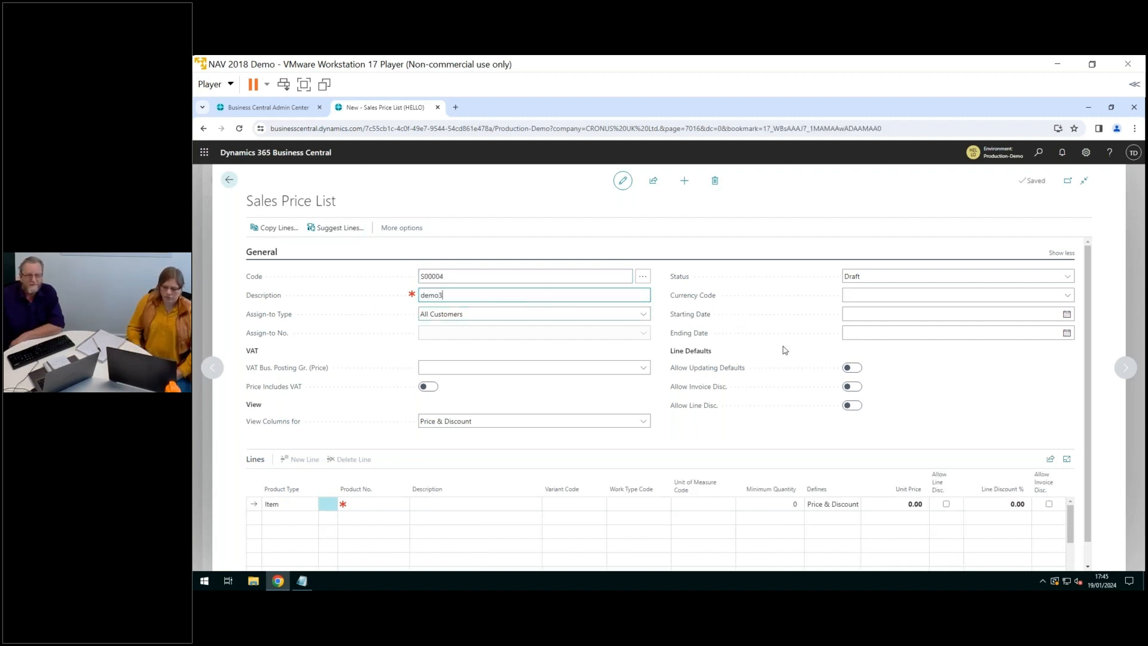
left_click(850, 368)
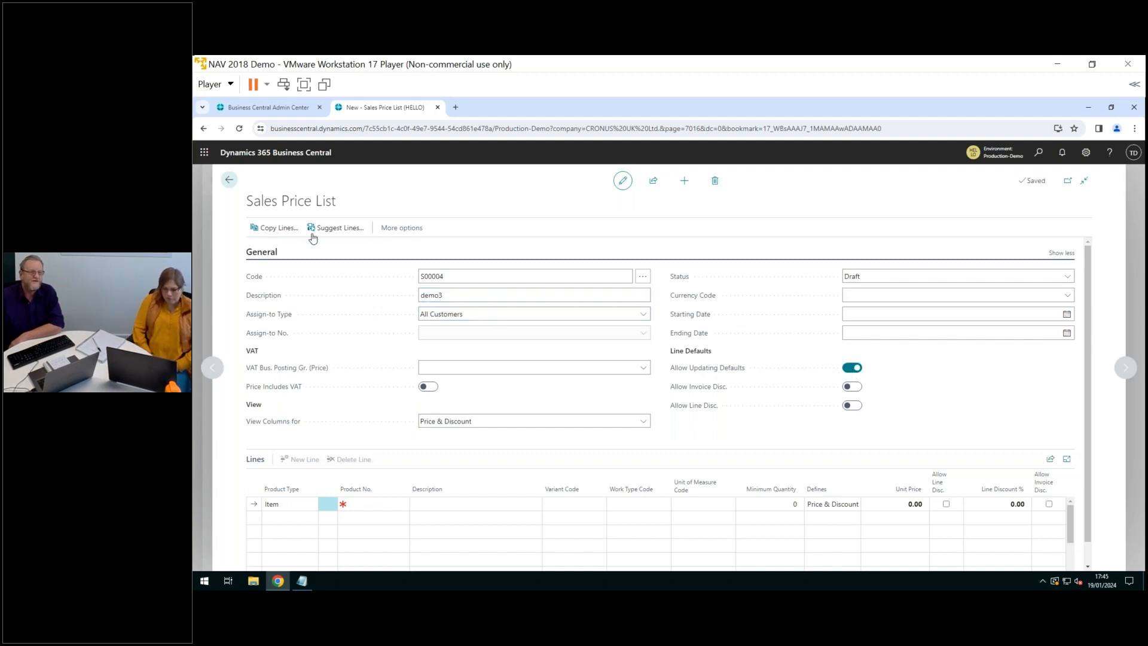
Step: Examine the options for suggesting new lines in the demo3 price list, including product type, minimum quantity and adjustment factor, and close them without creating lines
left_click(327, 234)
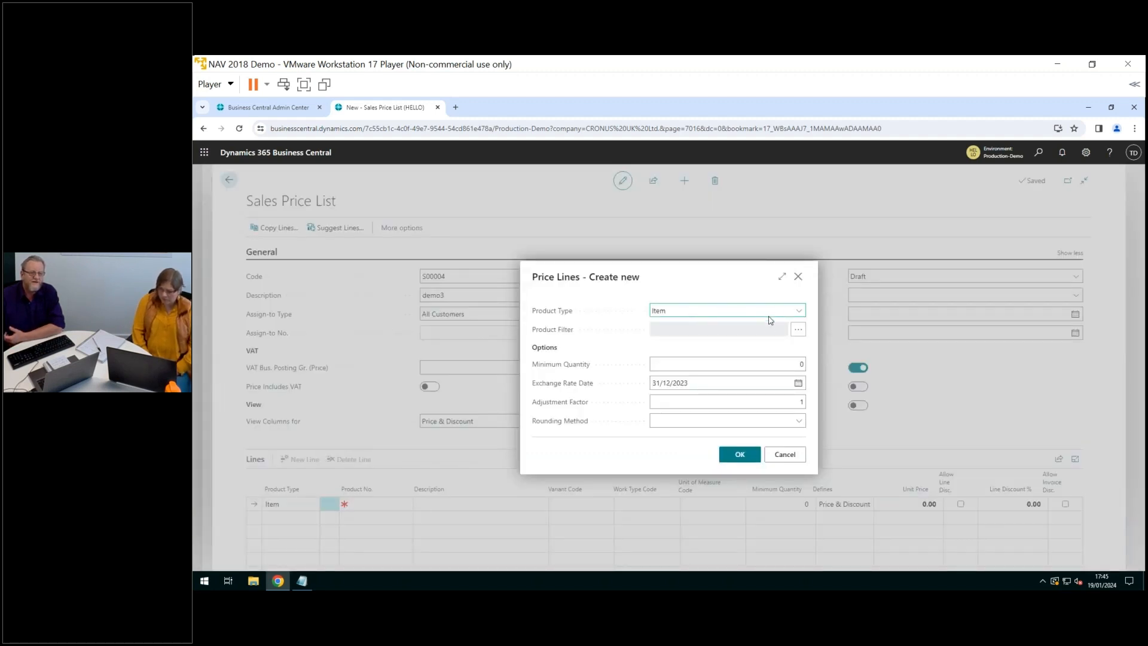
left_click(801, 312)
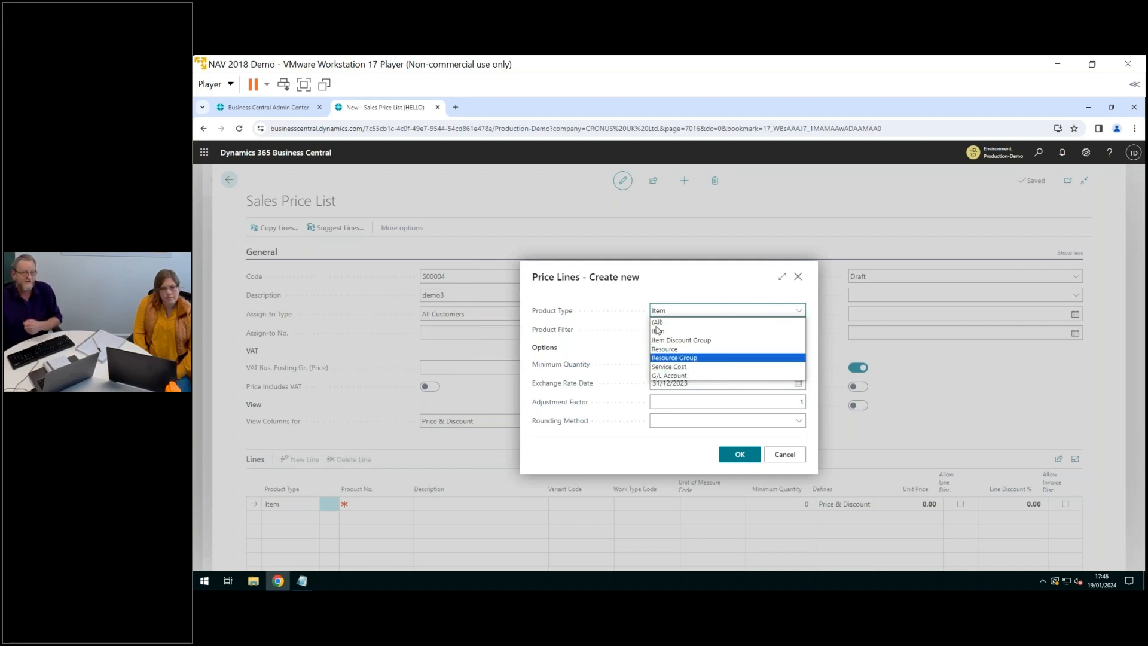
left_click(696, 313)
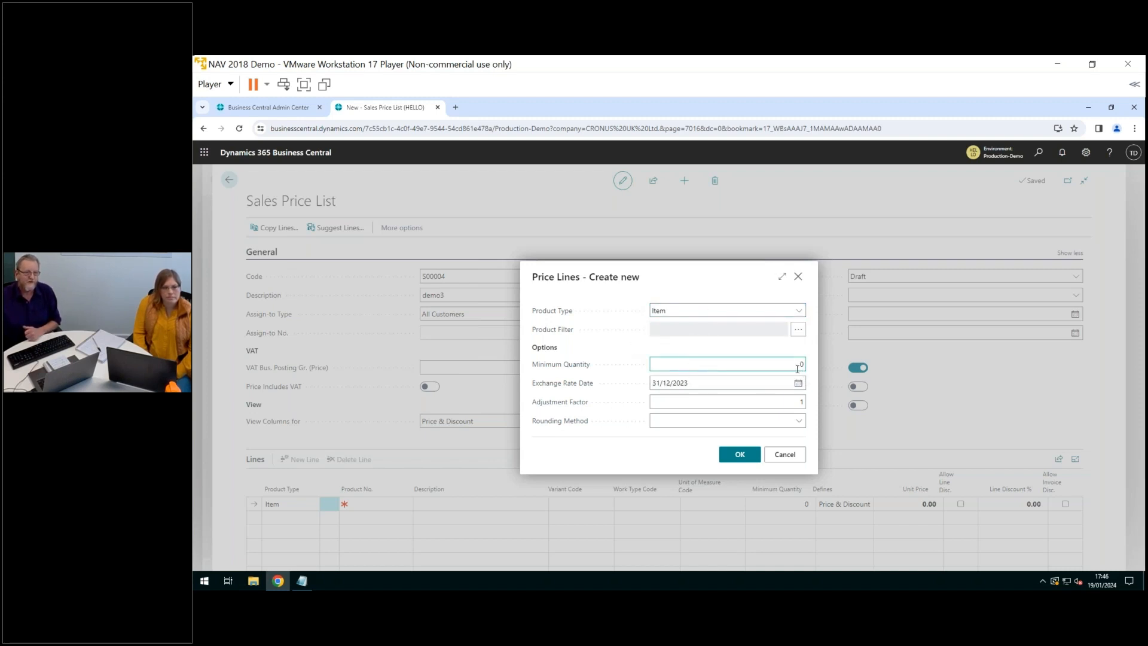
left_click(801, 402)
key("BackSpace")
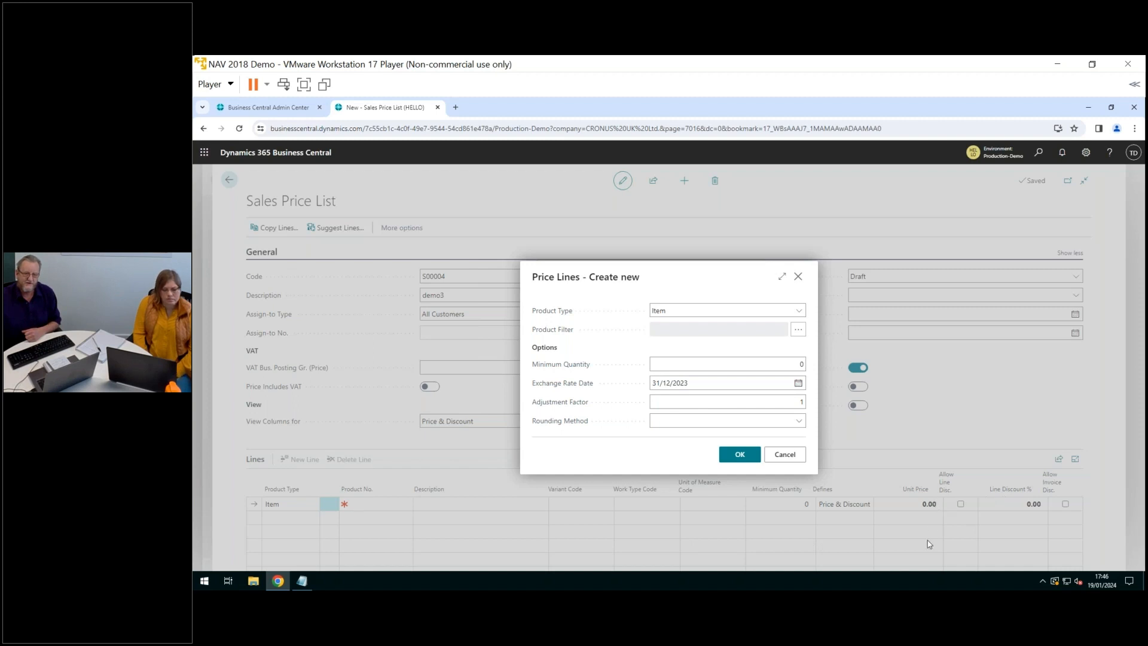
left_click(799, 276)
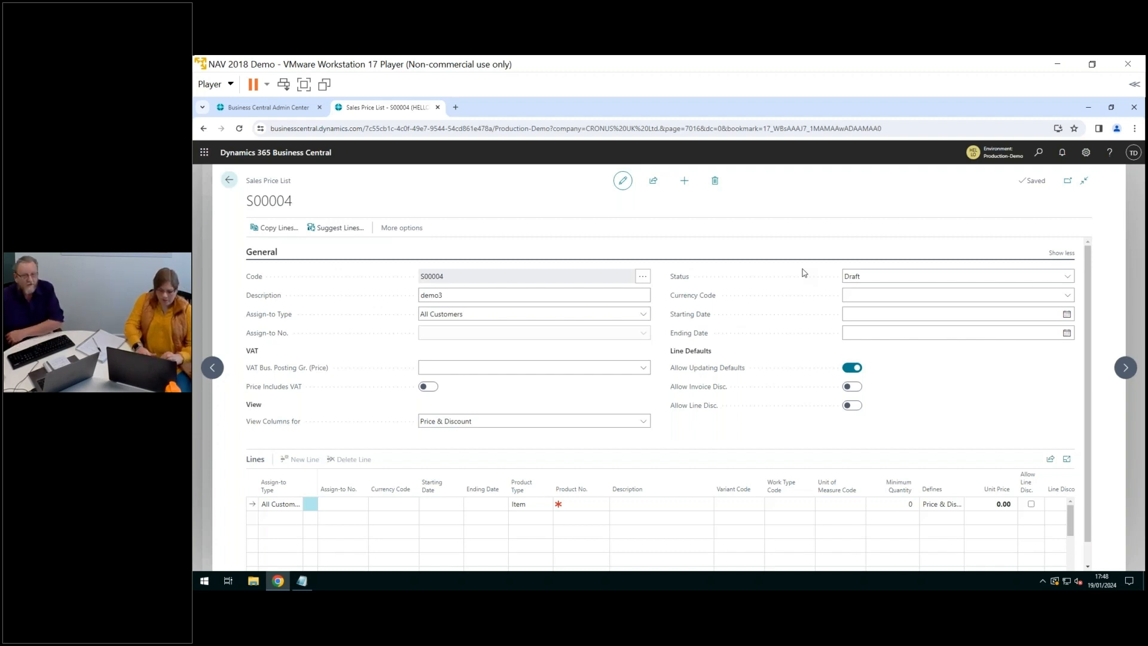
Step: Leave the demo3 price list and the sales price list overview, and open the list of customers
left_click(870, 294)
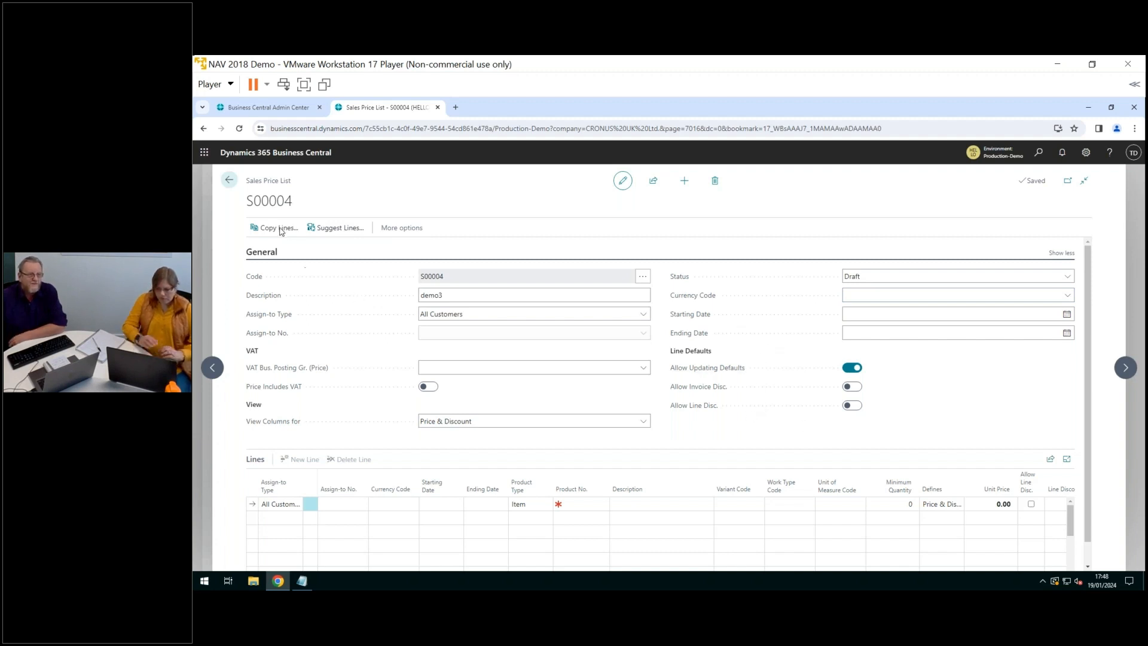
left_click(229, 180)
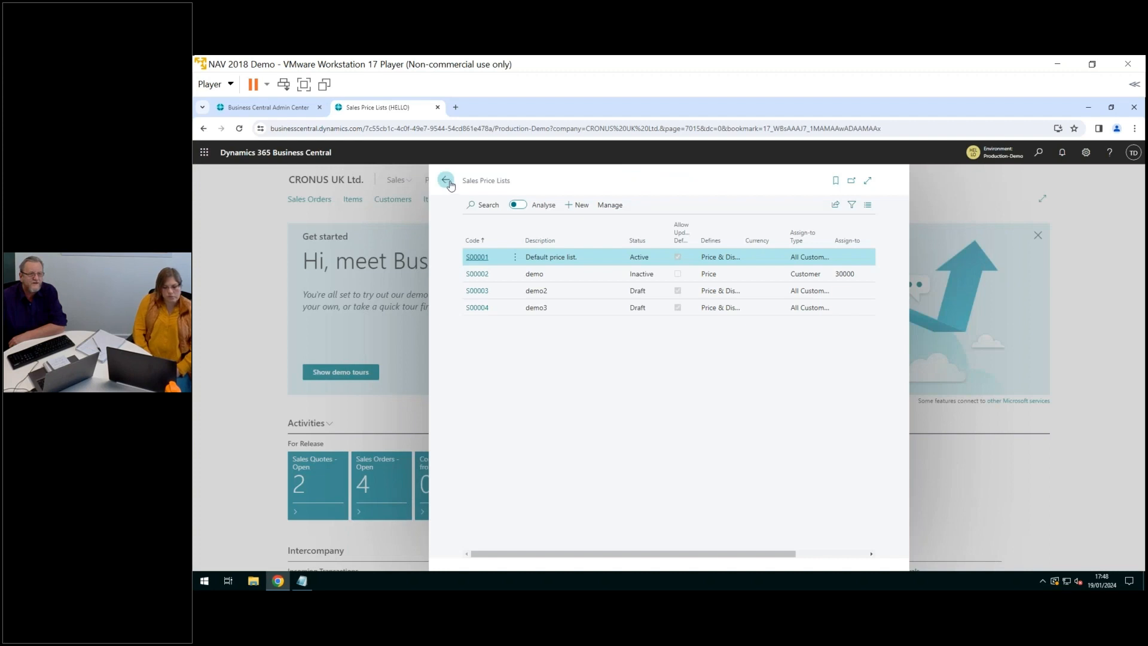
left_click(446, 180)
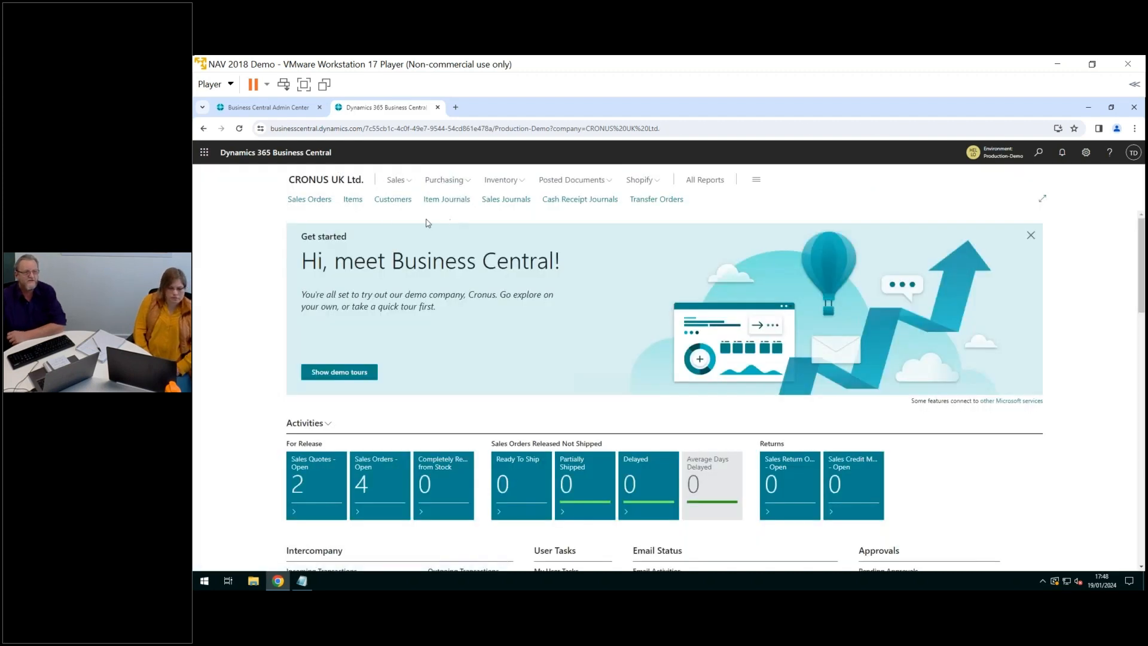
left_click(390, 200)
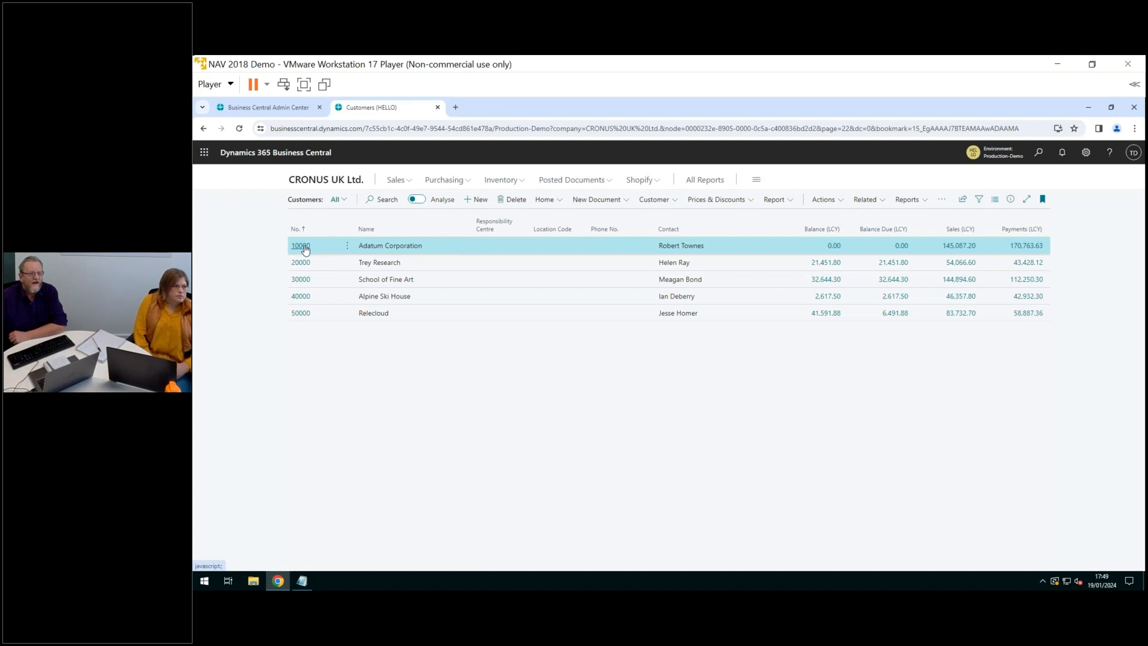
Step: View the sales price lists that apply to the customer Adatum Corporation, and return to the customer list
left_click(730, 202)
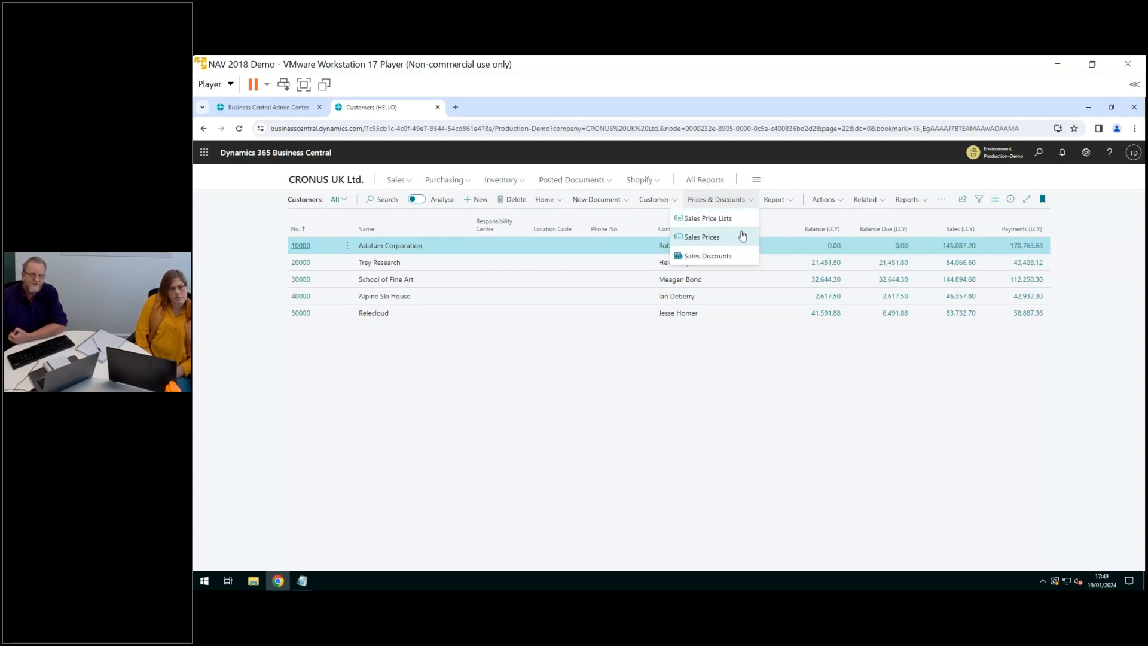
left_click(712, 219)
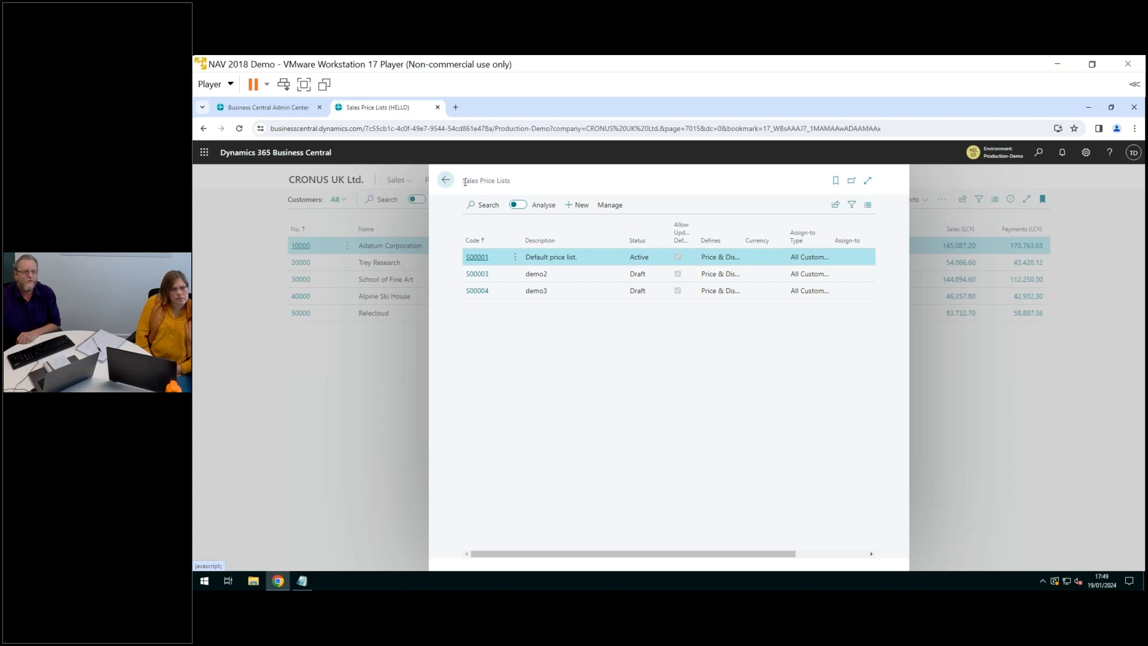
left_click(445, 180)
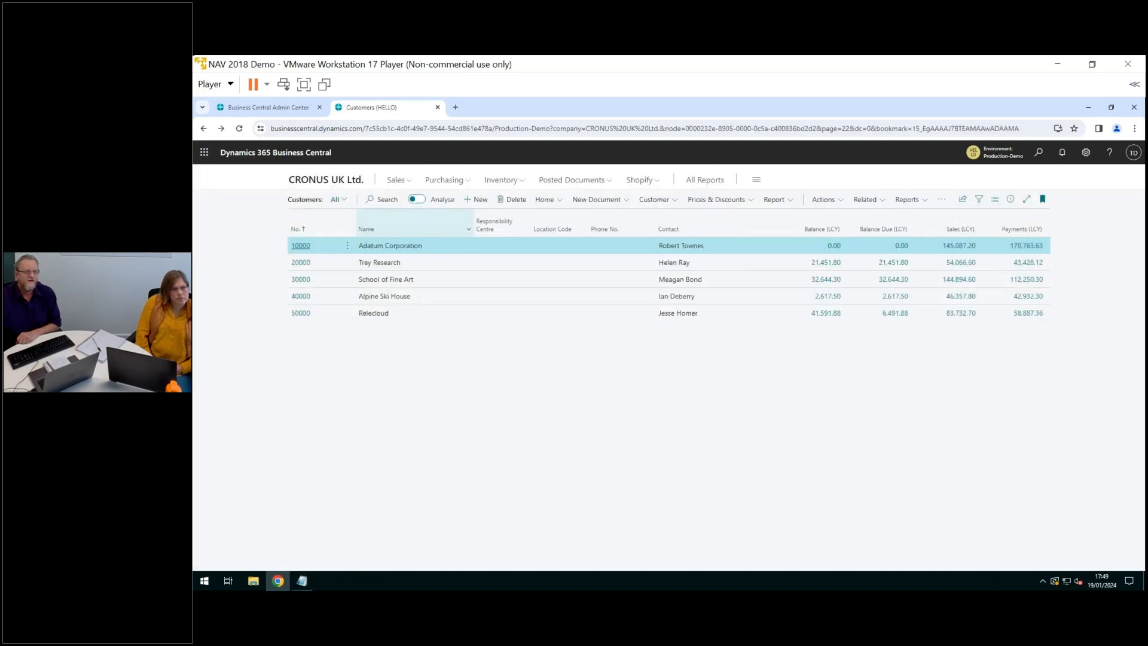
Step: Open the School of Fine Art customer card, view the sales price lists that apply to it, and return to the customer list
left_click(307, 283)
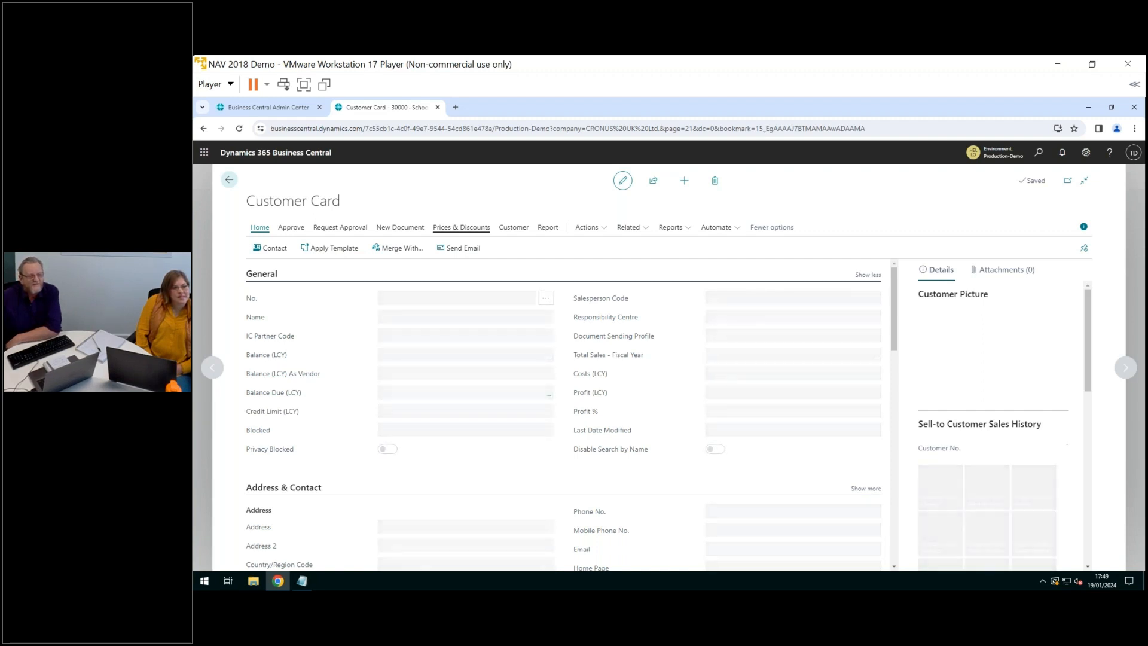
left_click(468, 231)
left_click(439, 236)
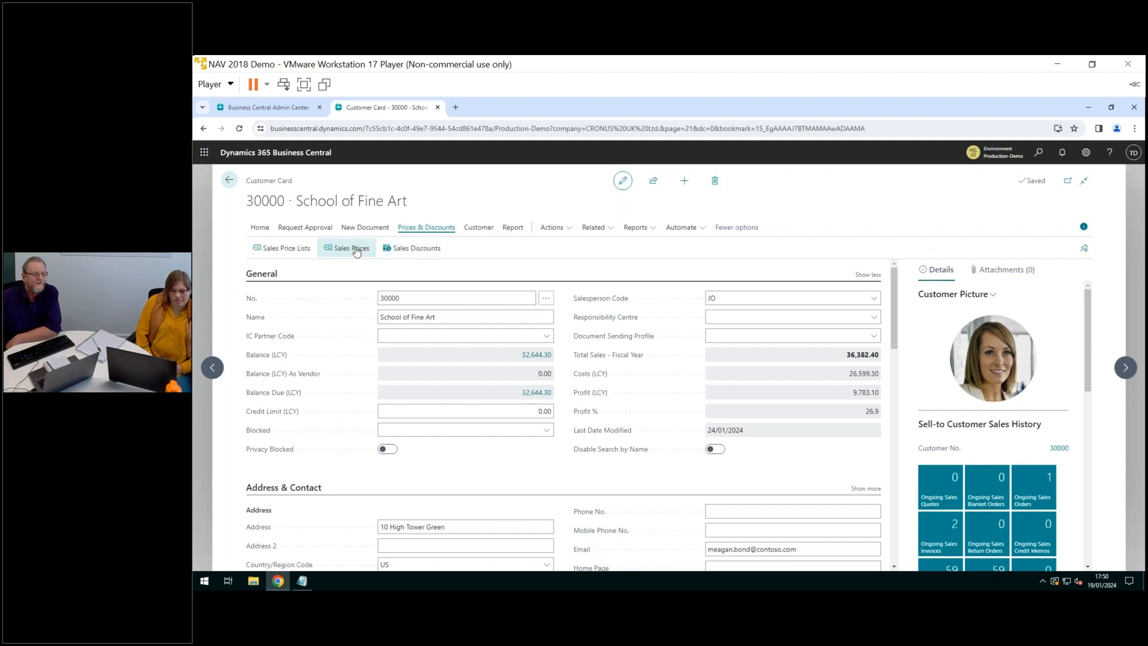
left_click(308, 251)
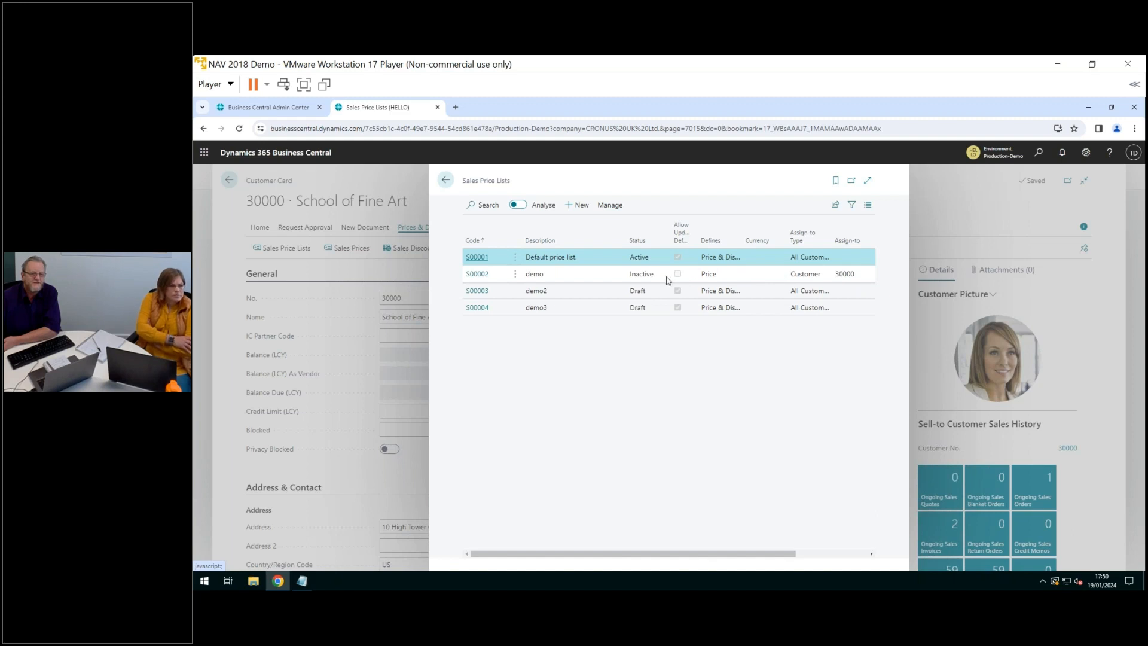
left_click(445, 181)
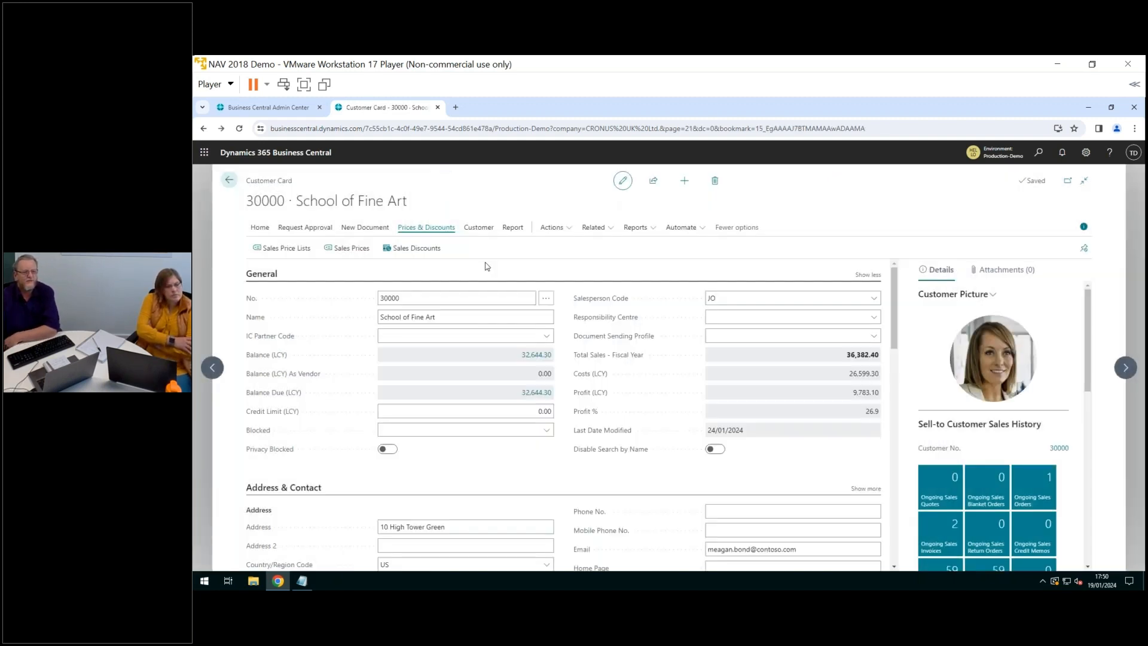
left_click(229, 180)
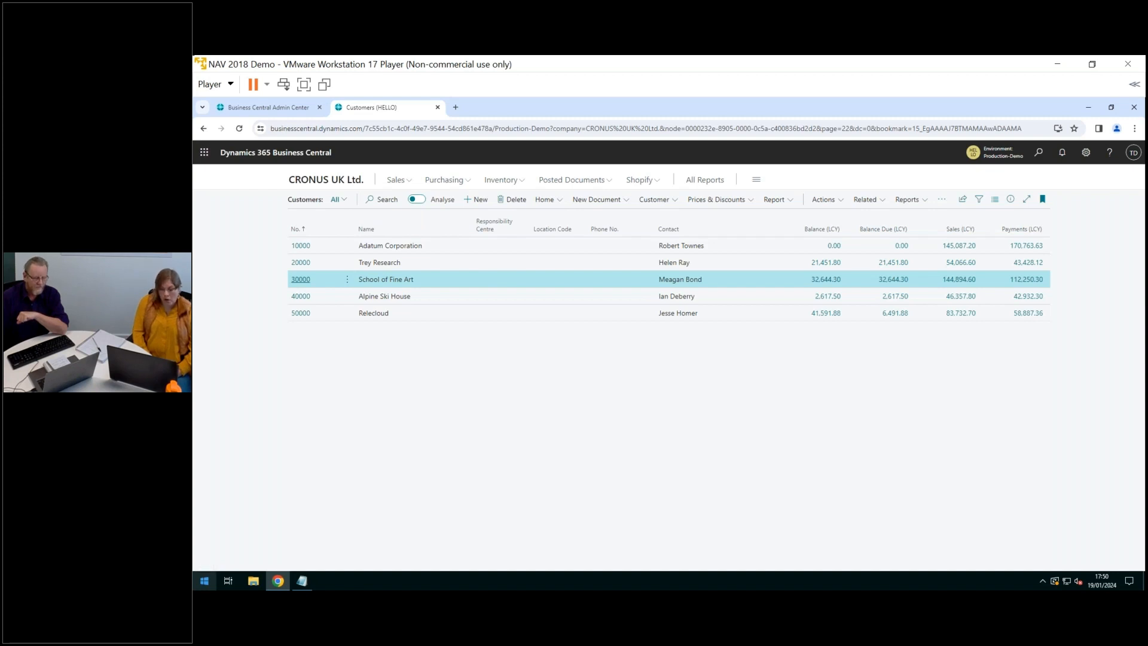
key("alt+Tab")
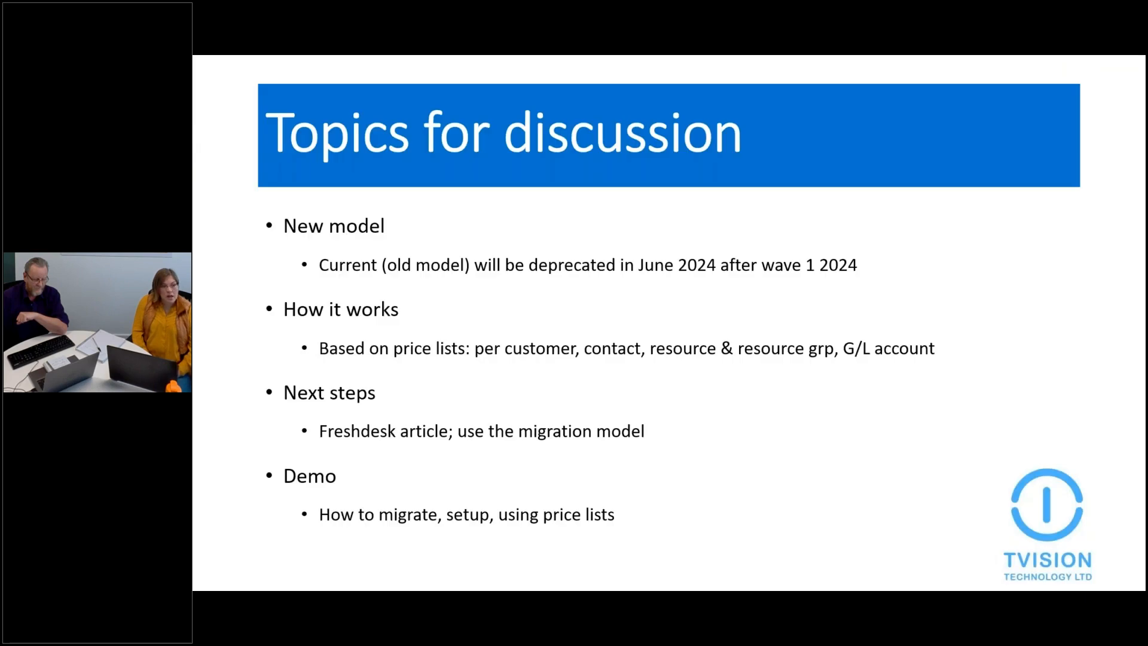
key("alt+Tab")
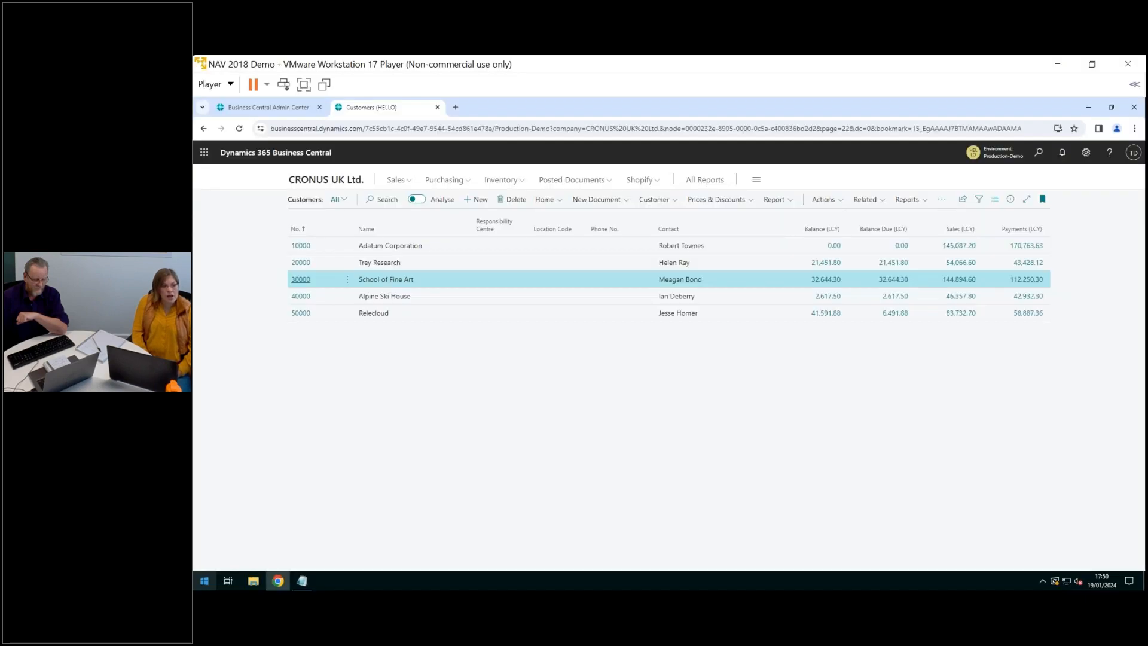